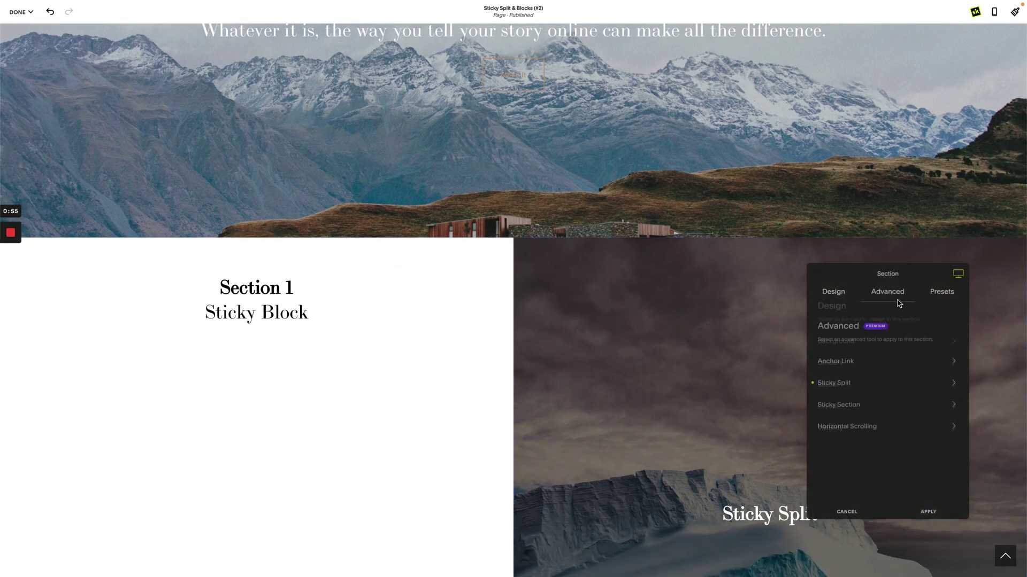
- Set the Sticky Split side of the iceberg section to Left and apply the change
{"action": "left_click", "coordinate": [878, 381]}
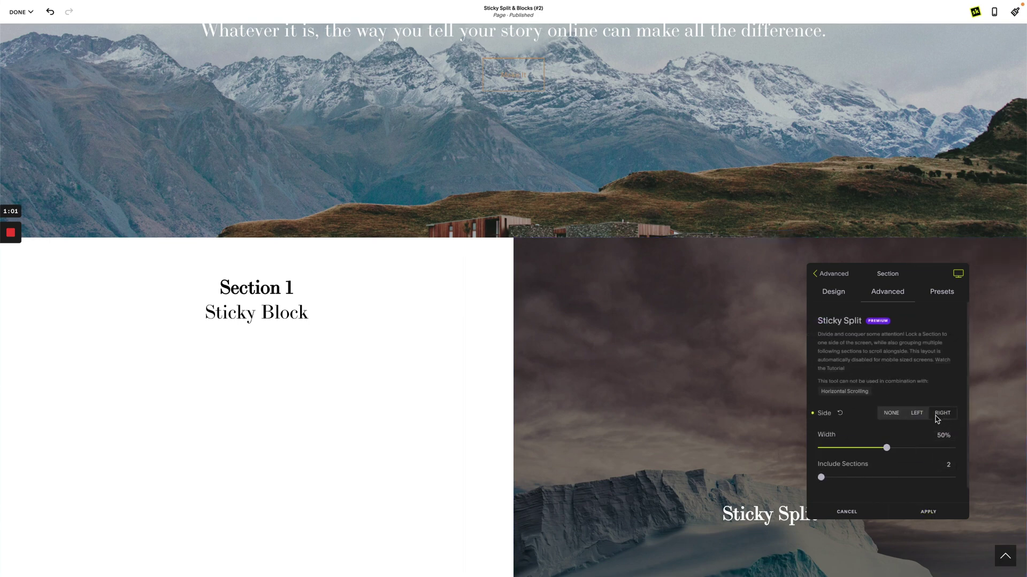
{"action": "left_click", "coordinate": [918, 414]}
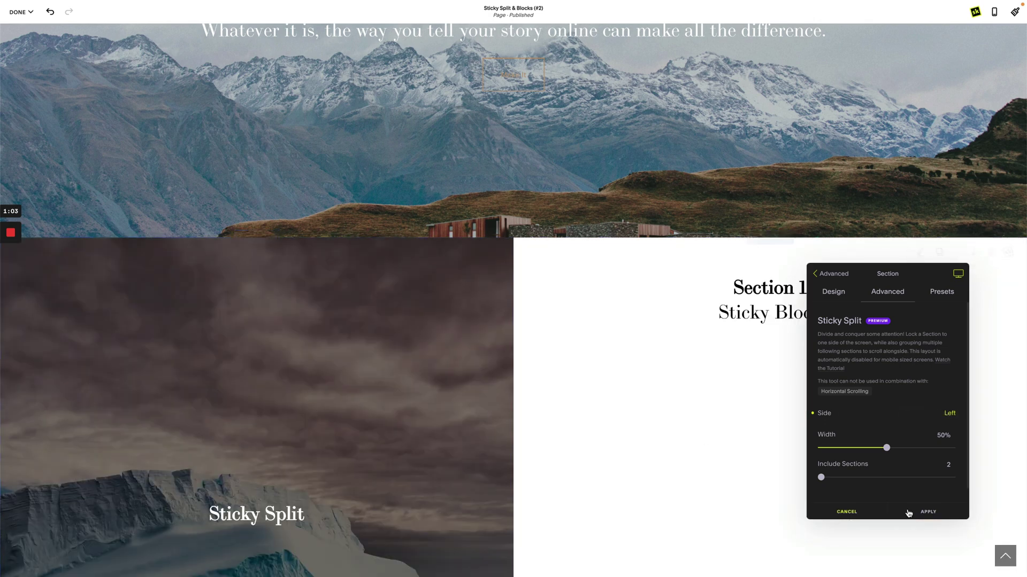
{"action": "left_click", "coordinate": [653, 426]}
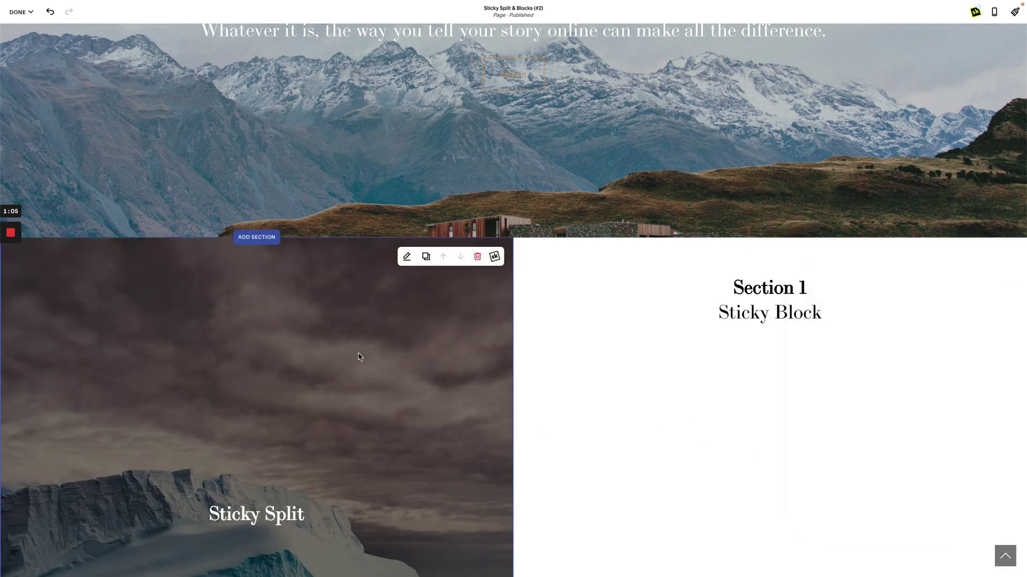
- Examine how Section 1 and Section 2 scroll alongside the iceberg section, from the start of the split layout to its end
{"action": "scroll", "coordinate": [359, 357], "scroll_direction": "down", "scroll_amount": 3}
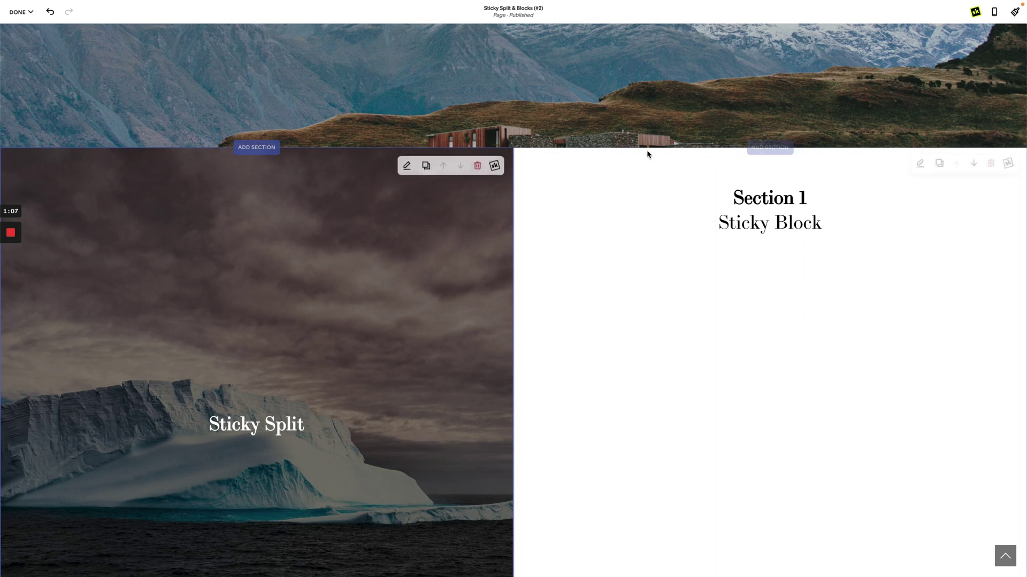
{"action": "scroll", "coordinate": [613, 321], "scroll_direction": "down", "scroll_amount": 2}
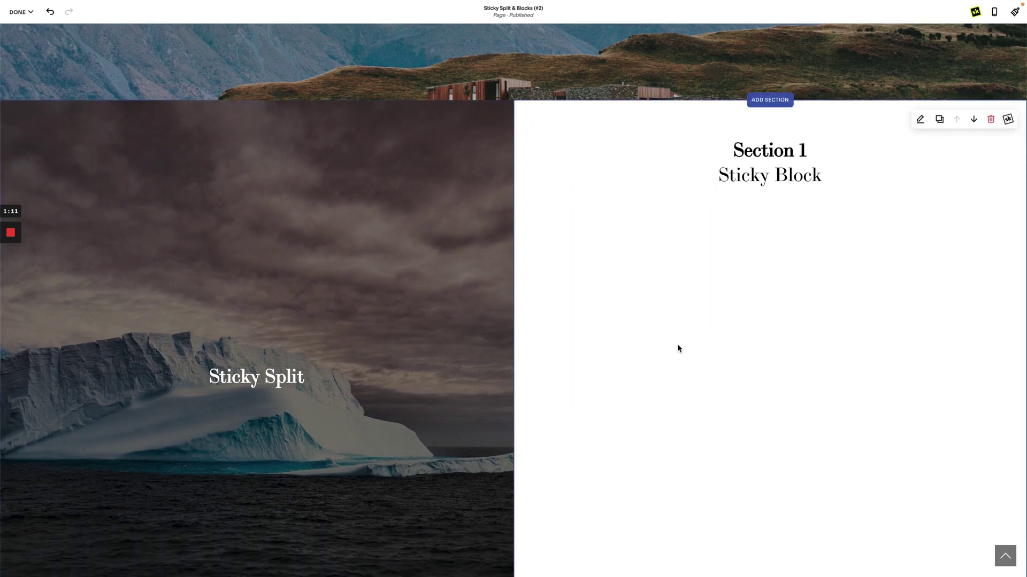
{"action": "scroll", "coordinate": [422, 357], "scroll_direction": "down", "scroll_amount": 2}
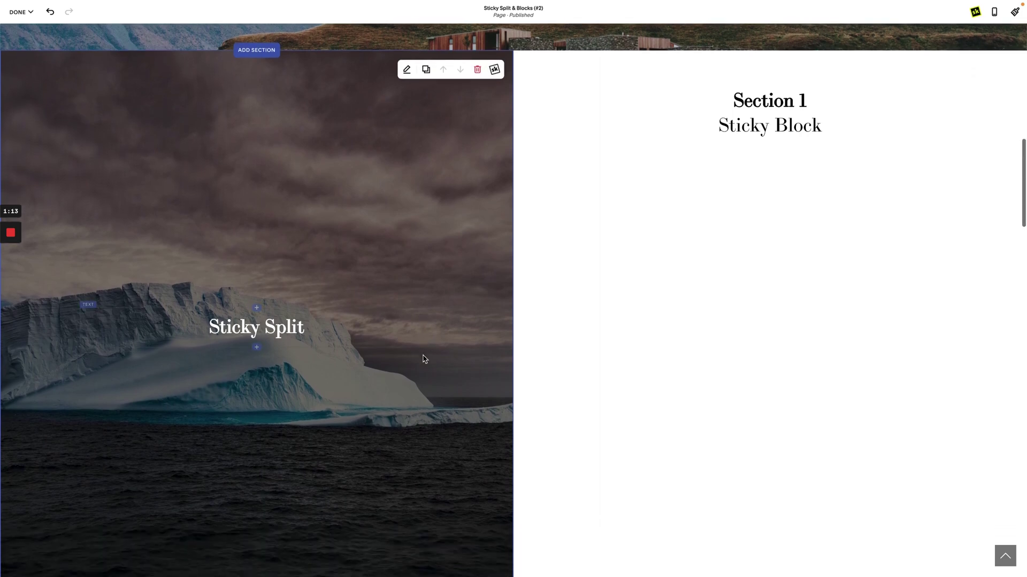
{"action": "scroll", "coordinate": [384, 311], "scroll_direction": "down", "scroll_amount": 2}
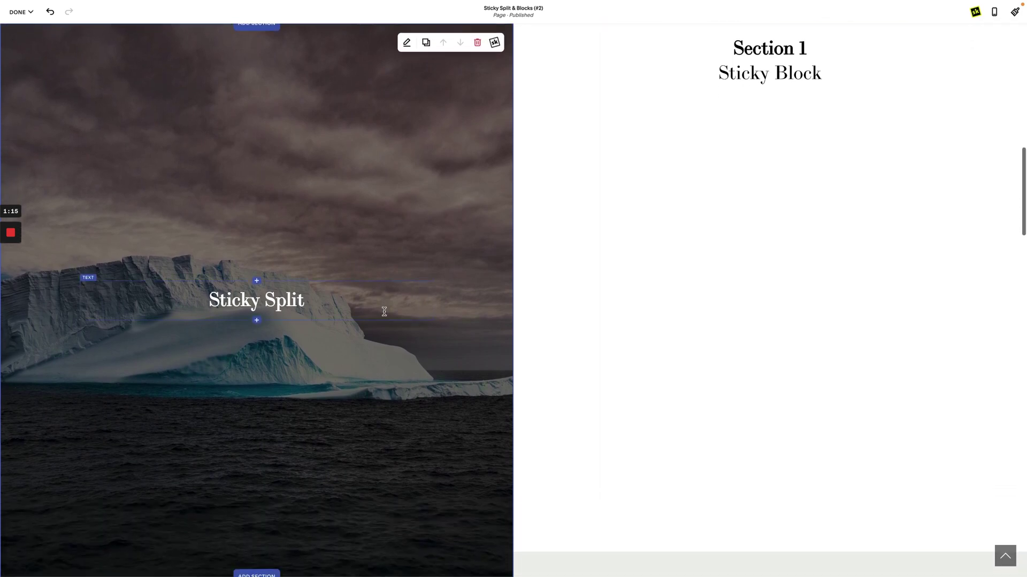
{"action": "scroll", "coordinate": [774, 148], "scroll_direction": "up", "scroll_amount": 1}
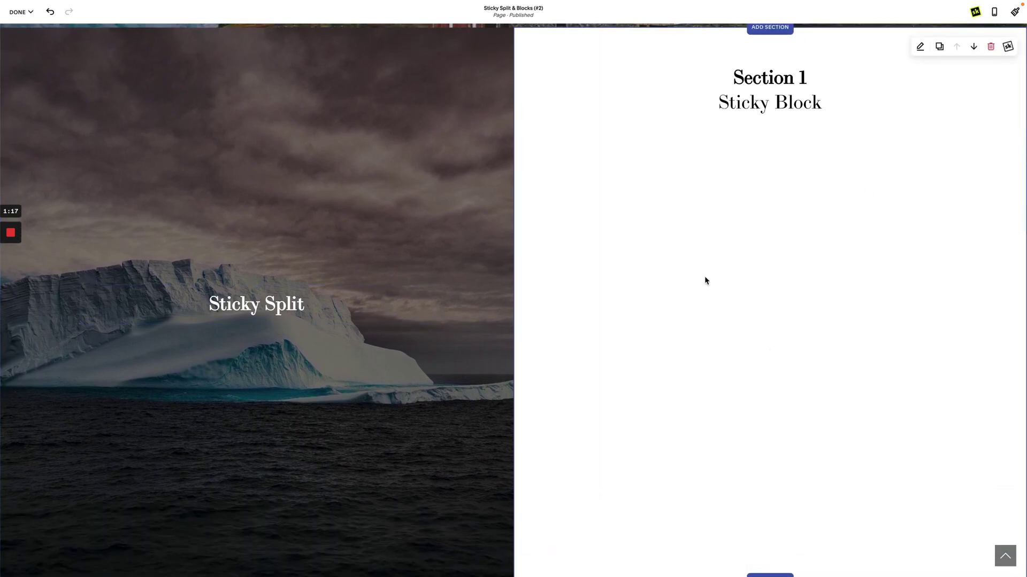
{"action": "scroll", "coordinate": [733, 370], "scroll_direction": "down", "scroll_amount": 5}
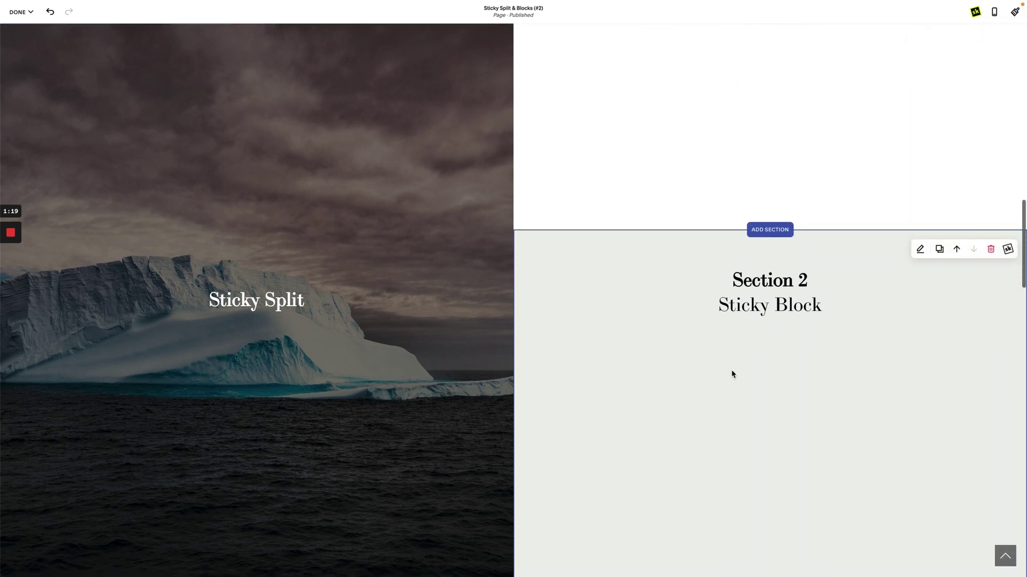
{"action": "scroll", "coordinate": [732, 370], "scroll_direction": "down", "scroll_amount": 3}
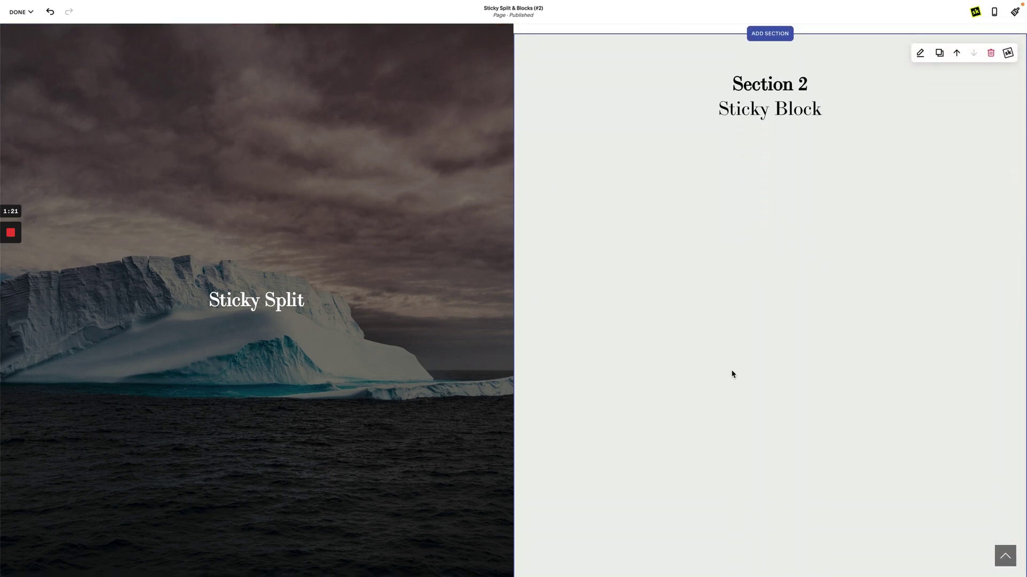
{"action": "scroll", "coordinate": [732, 374], "scroll_direction": "down", "scroll_amount": 1}
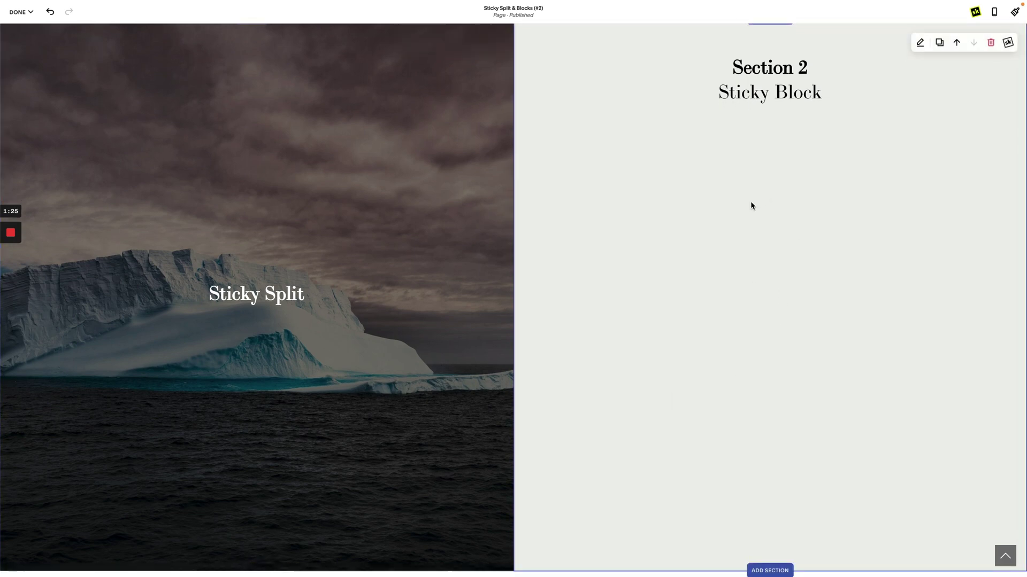
{"action": "scroll", "coordinate": [732, 294], "scroll_direction": "down", "scroll_amount": 2}
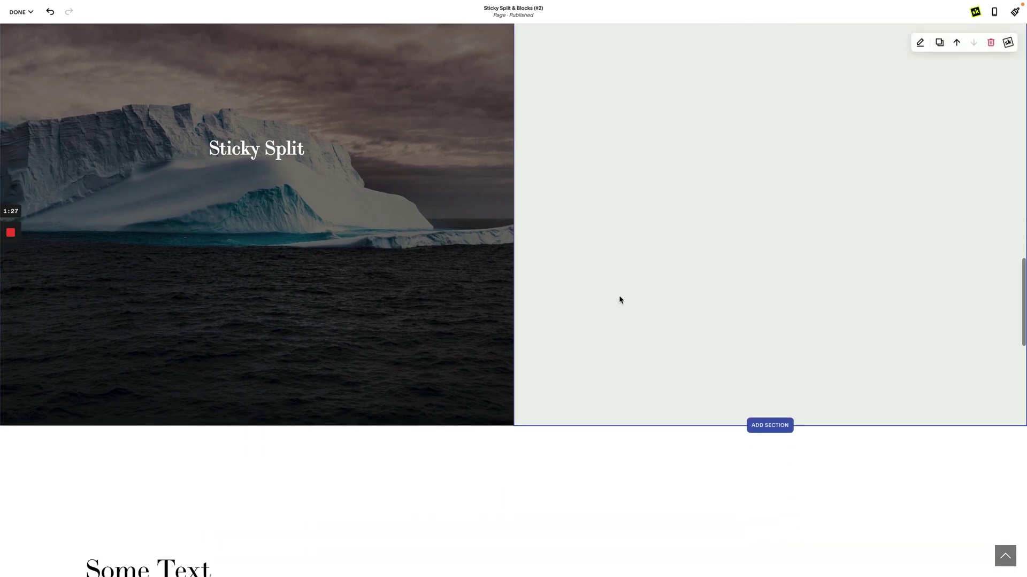
{"action": "scroll", "coordinate": [608, 295], "scroll_direction": "up", "scroll_amount": 1}
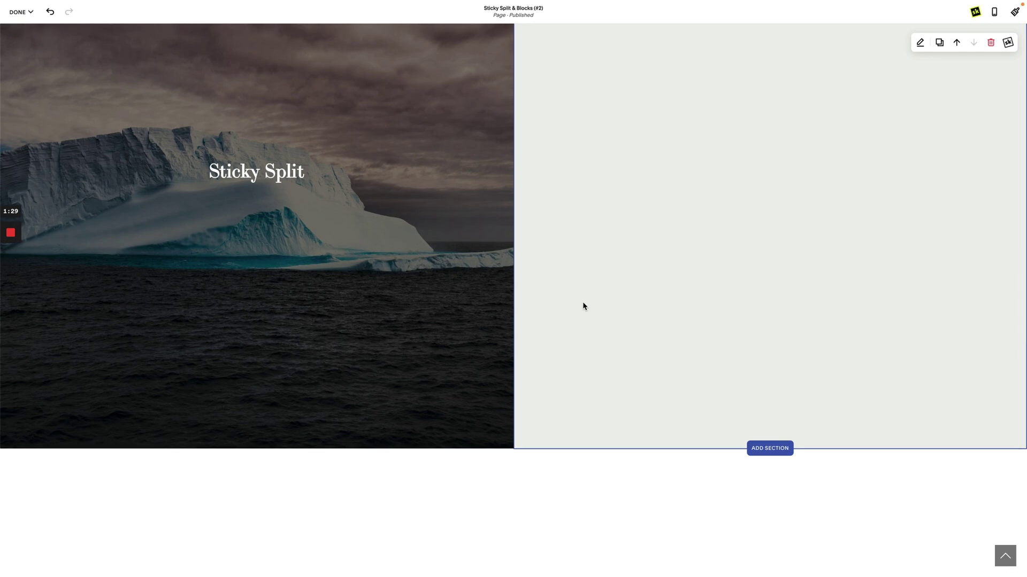
{"action": "scroll", "coordinate": [567, 310], "scroll_direction": "up", "scroll_amount": 2}
{"action": "scroll", "coordinate": [522, 330], "scroll_direction": "up", "scroll_amount": 1}
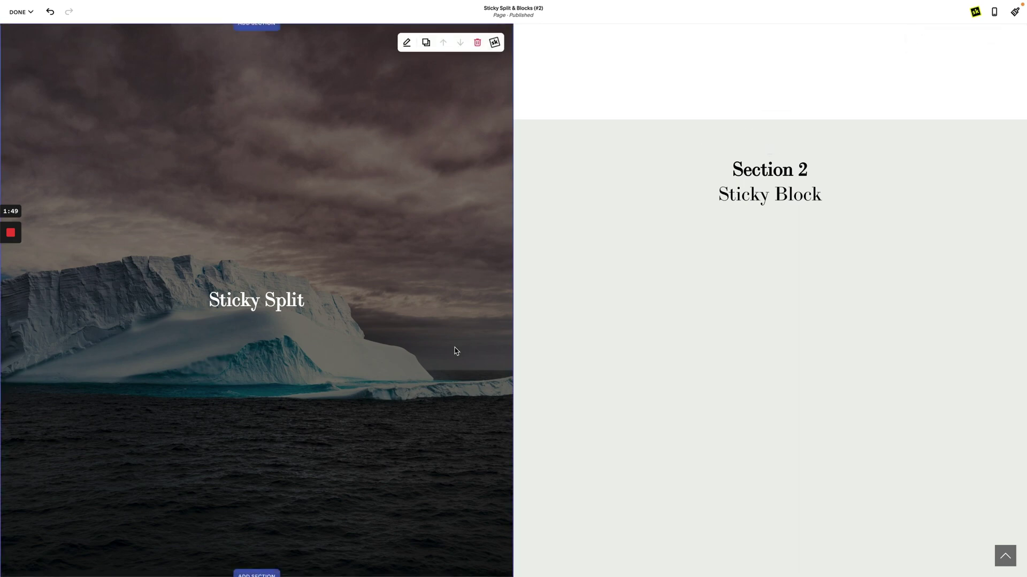
{"action": "scroll", "coordinate": [661, 367], "scroll_direction": "up", "scroll_amount": 3}
{"action": "scroll", "coordinate": [503, 374], "scroll_direction": "up", "scroll_amount": 3}
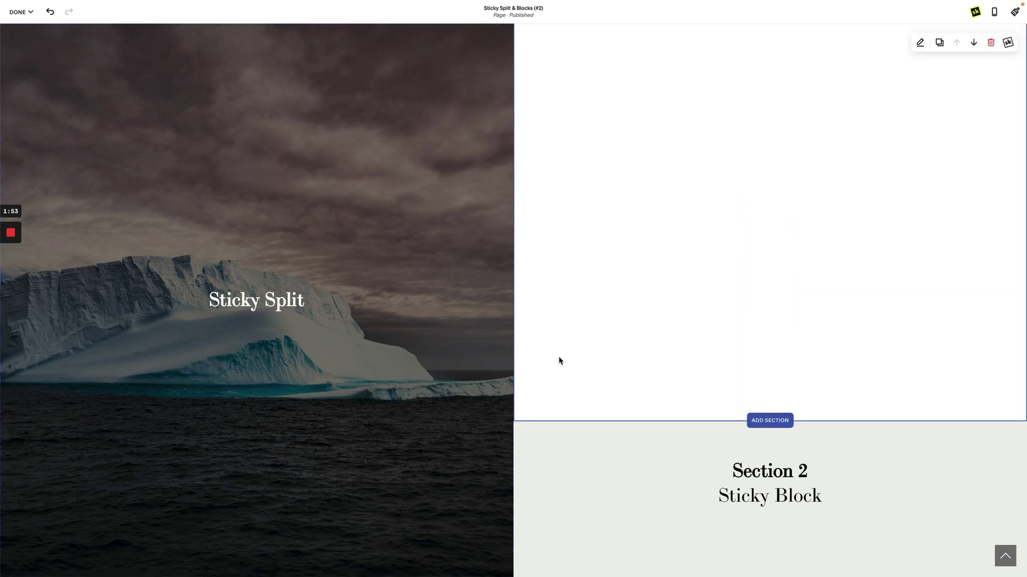
{"action": "scroll", "coordinate": [559, 358], "scroll_direction": "up", "scroll_amount": 5}
{"action": "scroll", "coordinate": [558, 356], "scroll_direction": "up", "scroll_amount": 3}
{"action": "scroll", "coordinate": [559, 320], "scroll_direction": "down", "scroll_amount": 3}
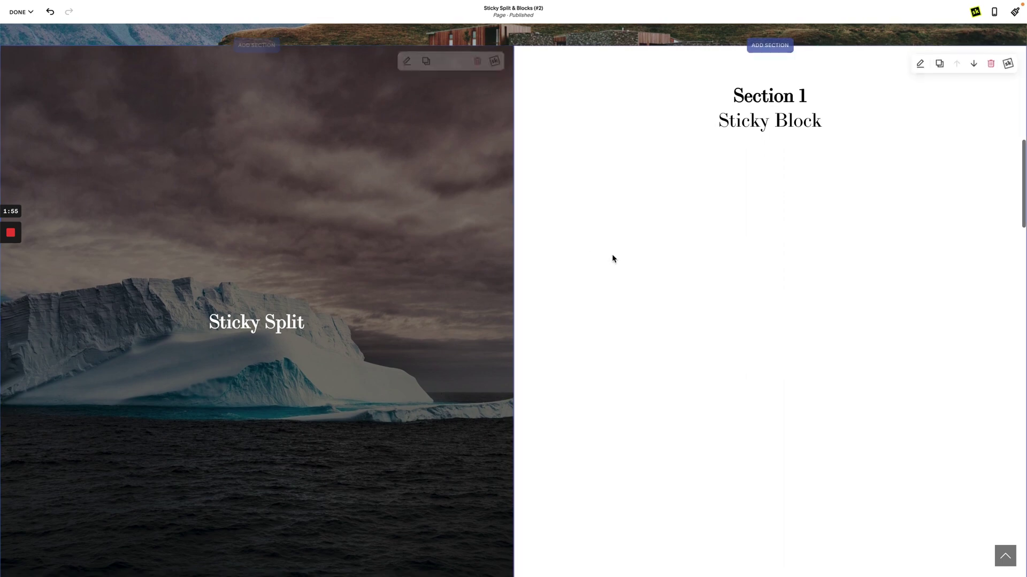
{"action": "scroll", "coordinate": [649, 226], "scroll_direction": "down", "scroll_amount": 3}
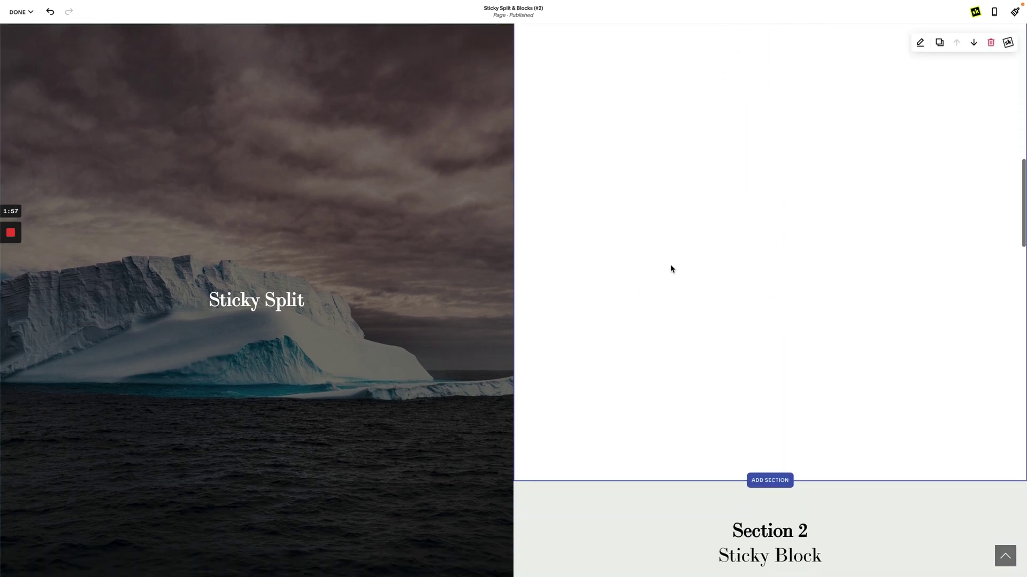
{"action": "scroll", "coordinate": [666, 273], "scroll_direction": "down", "scroll_amount": 8}
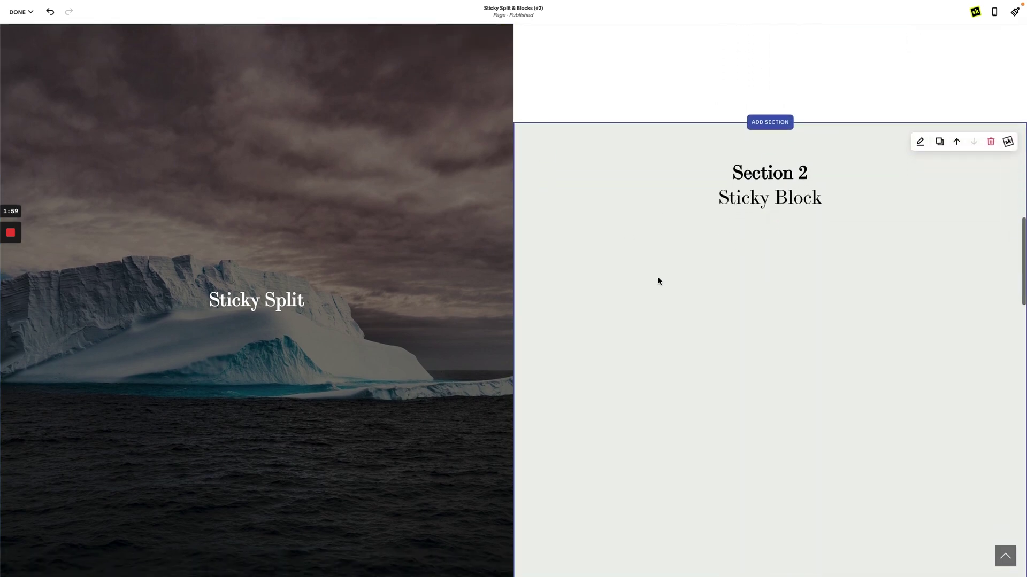
{"action": "scroll", "coordinate": [663, 291], "scroll_direction": "down", "scroll_amount": 3}
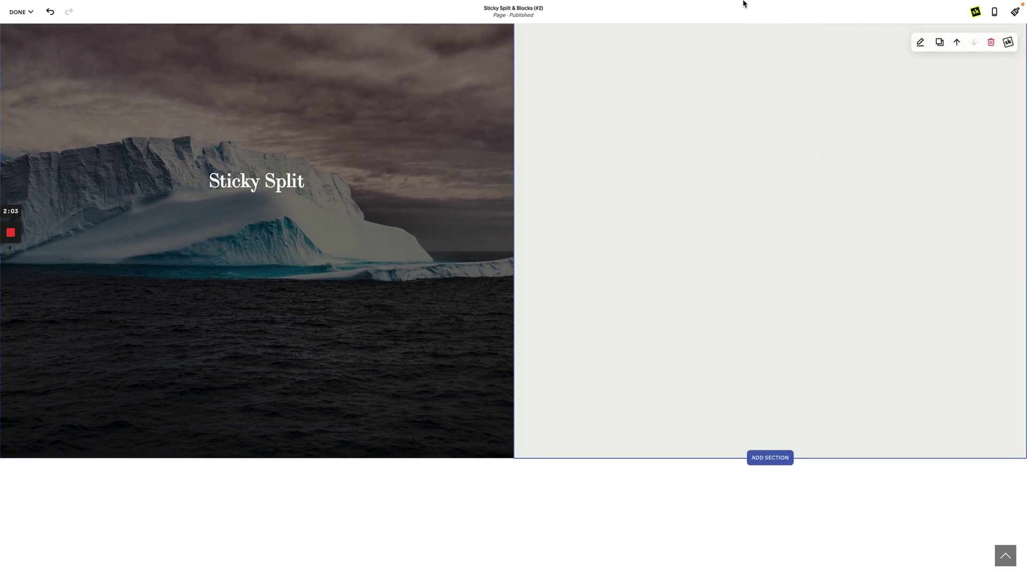
{"action": "scroll", "coordinate": [646, 328], "scroll_direction": "up", "scroll_amount": 6}
{"action": "scroll", "coordinate": [514, 374], "scroll_direction": "up", "scroll_amount": 3}
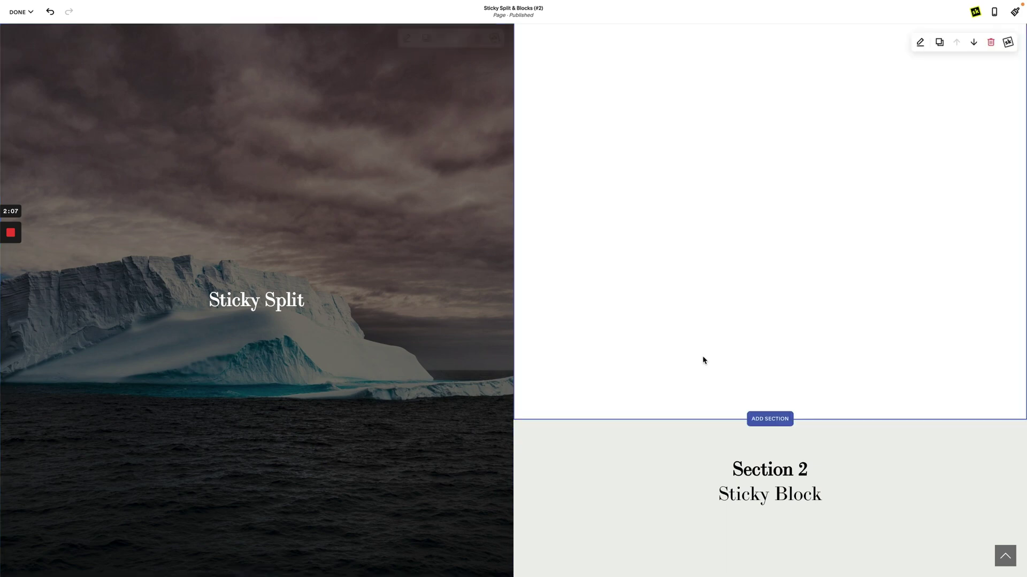
- Set the Sticky Section mode of the "Some Text" section to Top and apply it
{"action": "scroll", "coordinate": [702, 359], "scroll_direction": "down", "scroll_amount": 10}
{"action": "scroll", "coordinate": [693, 359], "scroll_direction": "down", "scroll_amount": 1}
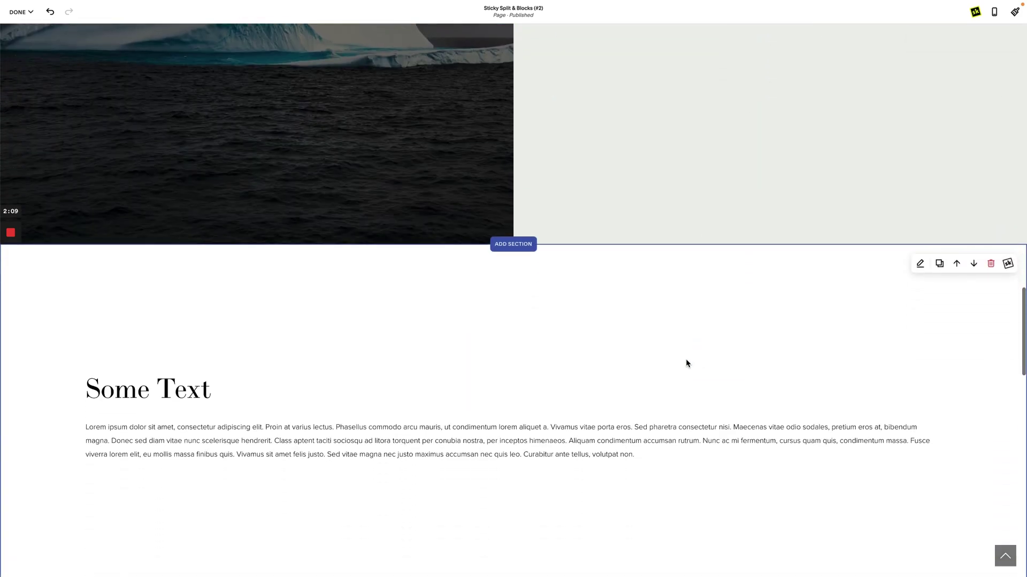
{"action": "scroll", "coordinate": [685, 360], "scroll_direction": "down", "scroll_amount": 3}
{"action": "scroll", "coordinate": [686, 359], "scroll_direction": "up", "scroll_amount": 2}
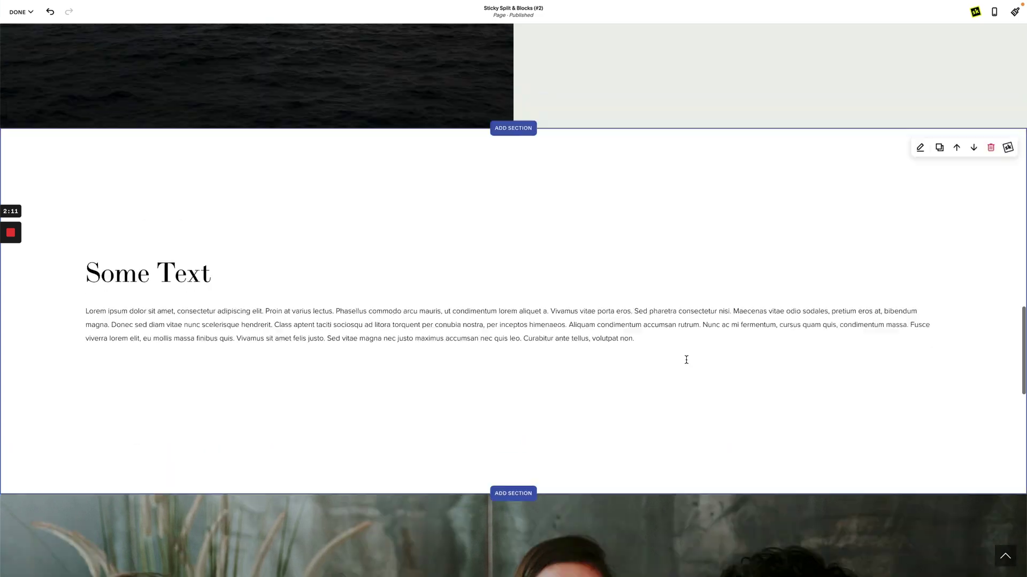
{"action": "left_click", "coordinate": [1008, 171]}
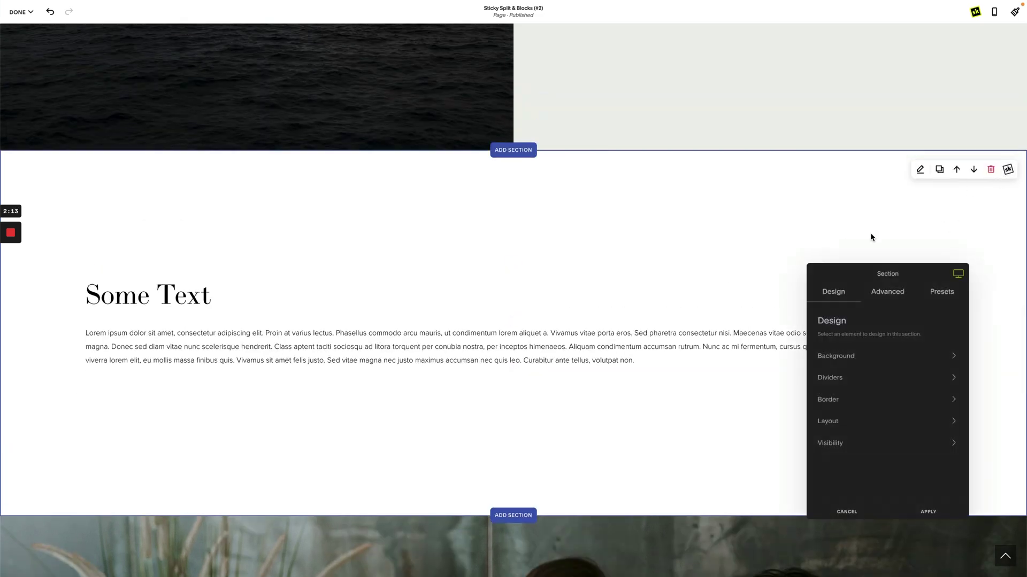
{"action": "left_click", "coordinate": [888, 294]}
{"action": "left_click", "coordinate": [884, 401]}
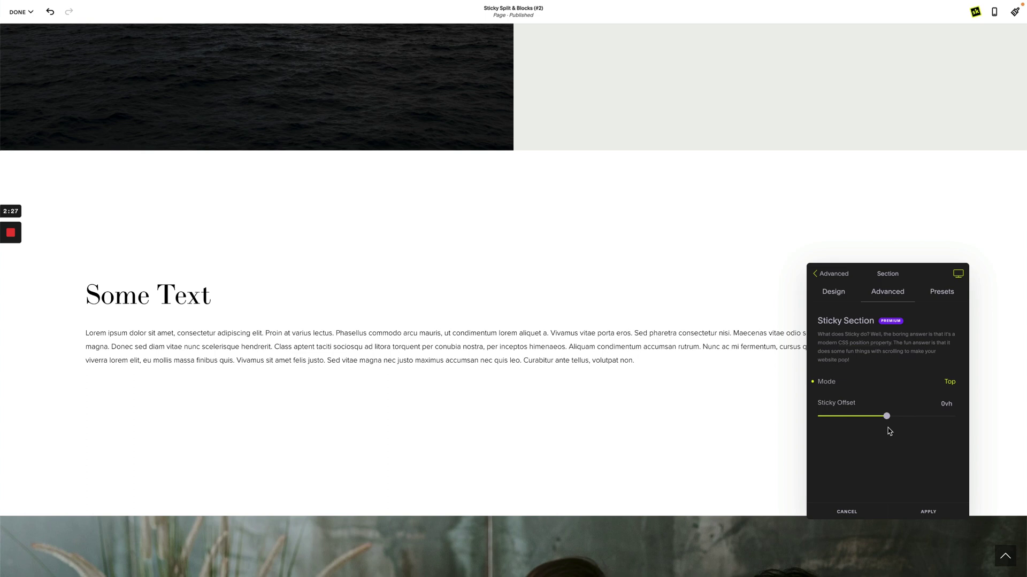
{"action": "left_click", "coordinate": [929, 513]}
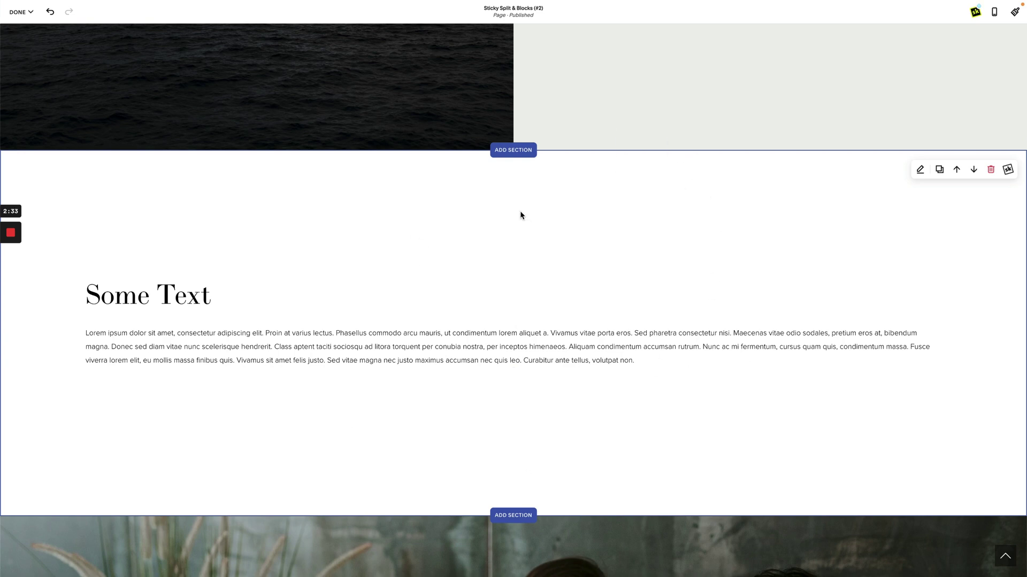
- Check how the "Some Text" section behaves with Top mode while scrolling to the page footer and back
{"action": "scroll", "coordinate": [529, 227], "scroll_direction": "down", "scroll_amount": 3}
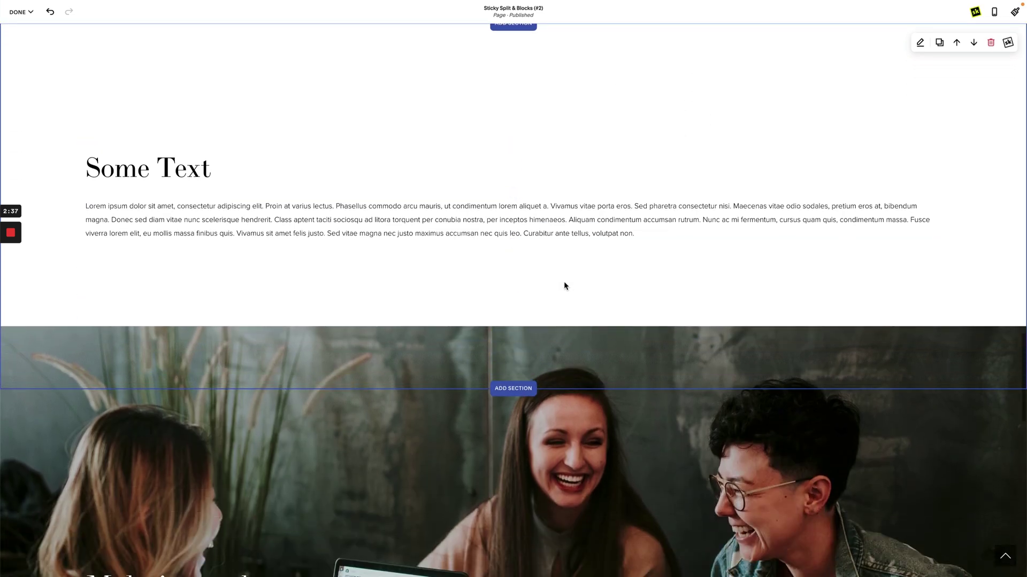
{"action": "scroll", "coordinate": [566, 283], "scroll_direction": "down", "scroll_amount": 2}
{"action": "scroll", "coordinate": [568, 283], "scroll_direction": "down", "scroll_amount": 6}
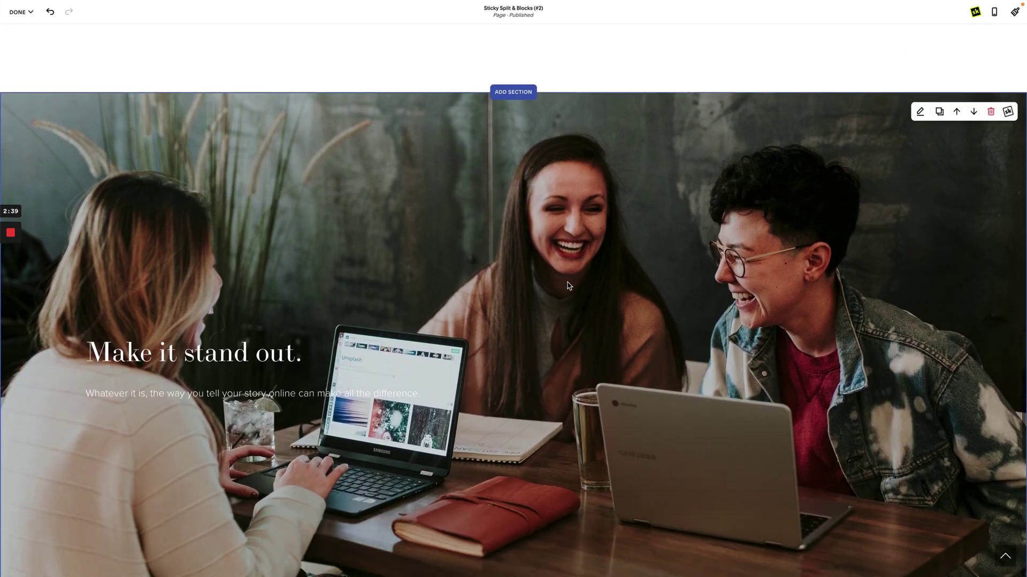
{"action": "scroll", "coordinate": [568, 286], "scroll_direction": "down", "scroll_amount": 12}
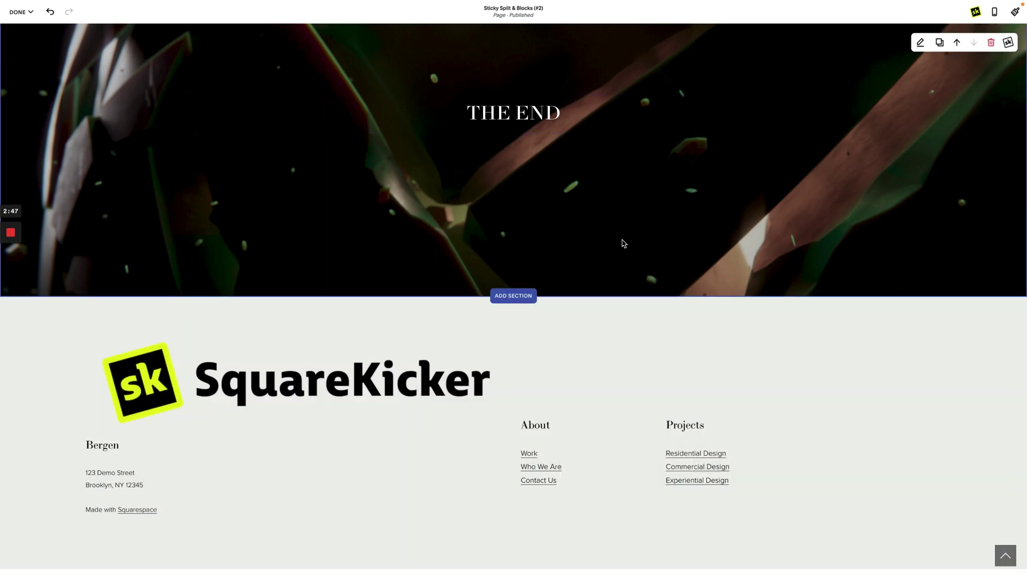
{"action": "scroll", "coordinate": [610, 289], "scroll_direction": "up", "scroll_amount": 15}
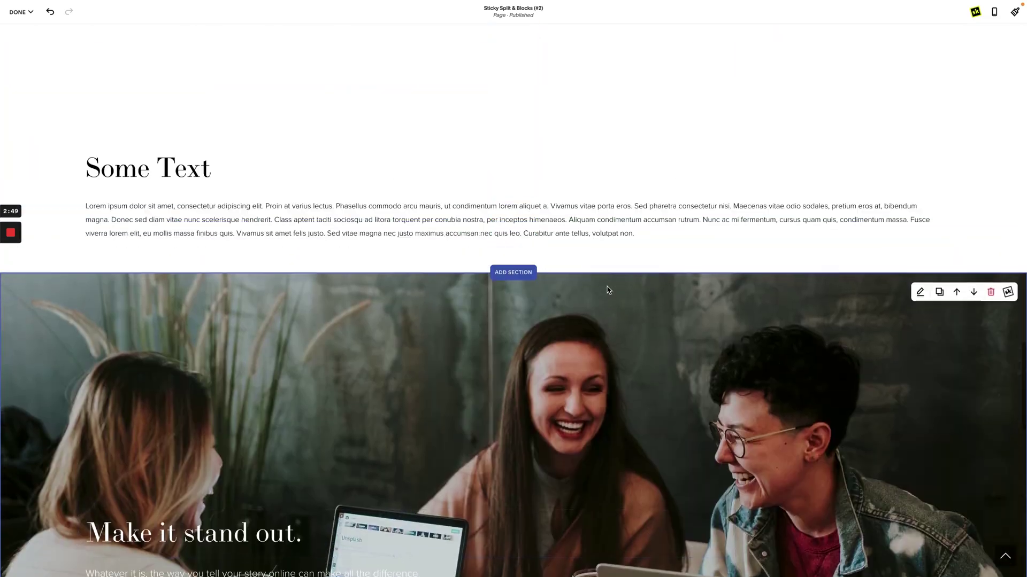
- Set the Sticky Section mode of the "Some Text" section to Bottom and apply it
{"action": "scroll", "coordinate": [608, 291], "scroll_direction": "up", "scroll_amount": 2}
{"action": "left_click", "coordinate": [1007, 124]}
{"action": "left_click", "coordinate": [888, 293]}
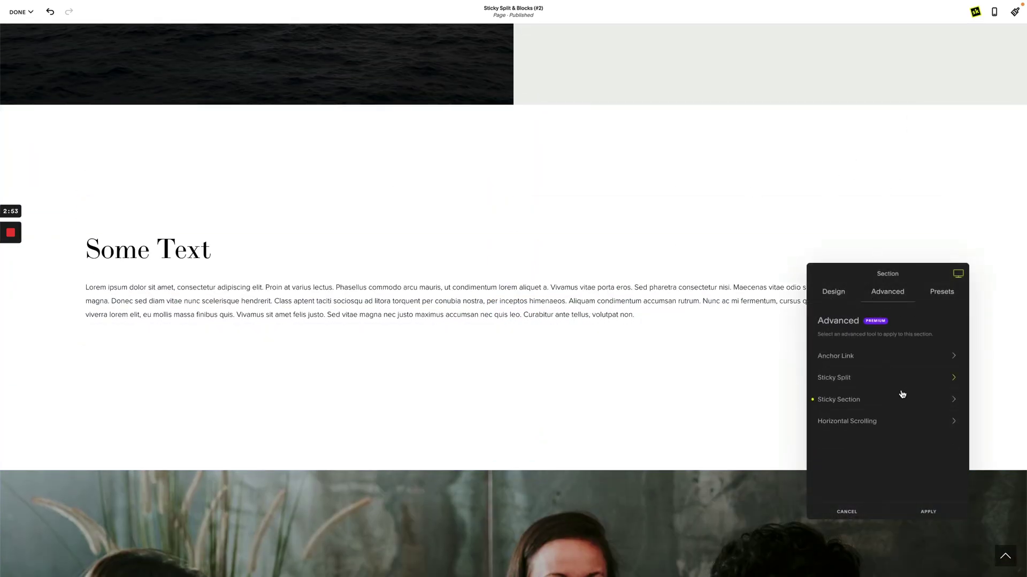
{"action": "left_click", "coordinate": [892, 400]}
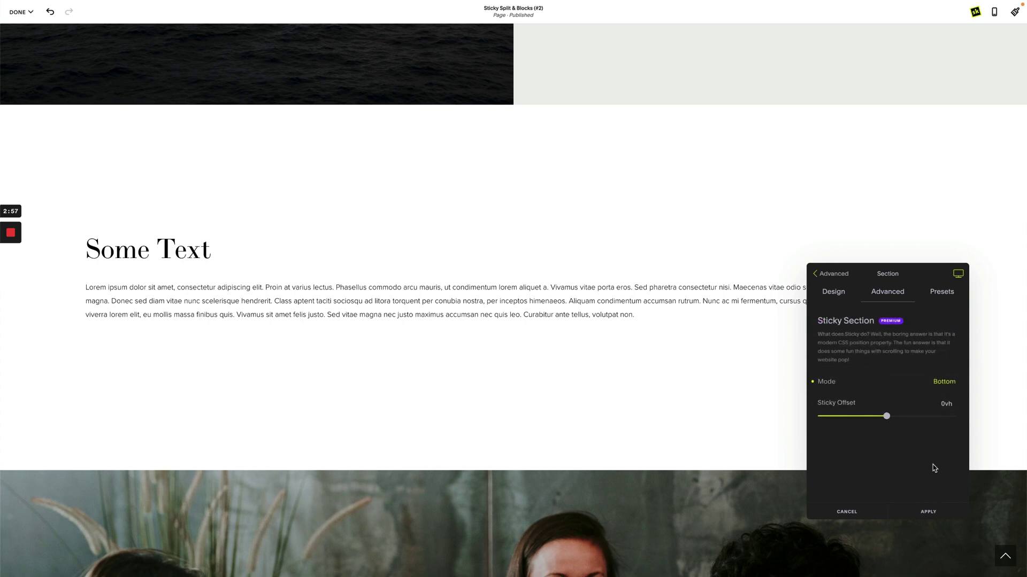
{"action": "left_click", "coordinate": [928, 512]}
- Check how the "Some Text" section behaves with Bottom mode while scrolling up to the page header and back down
{"action": "scroll", "coordinate": [608, 437], "scroll_direction": "up", "scroll_amount": 2}
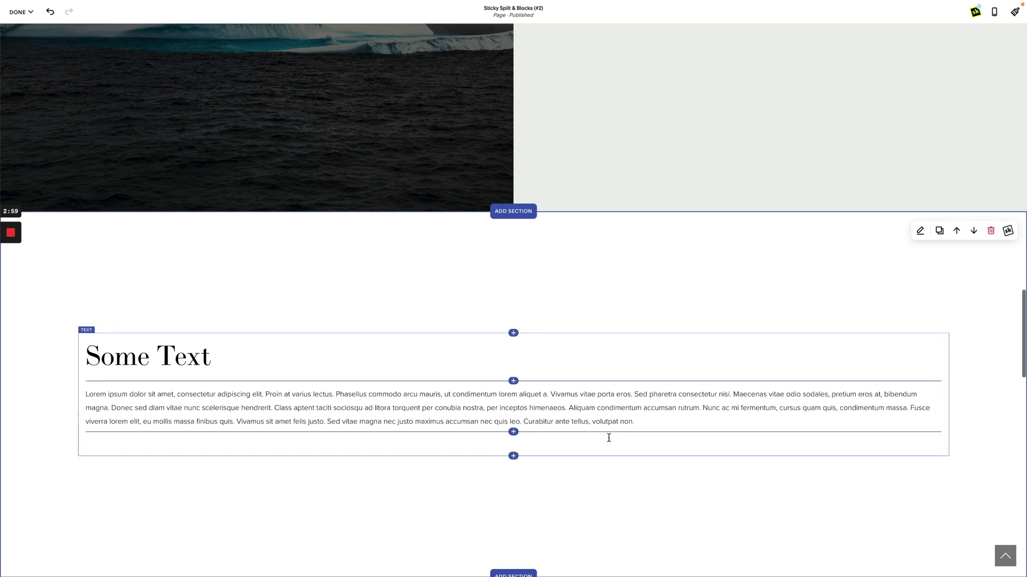
{"action": "scroll", "coordinate": [609, 438], "scroll_direction": "up", "scroll_amount": 10}
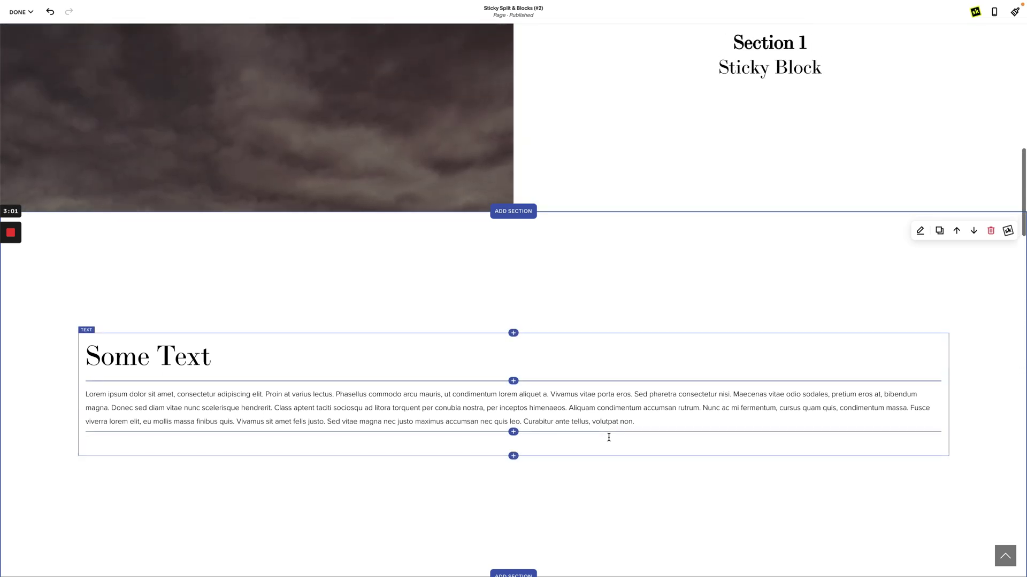
{"action": "scroll", "coordinate": [608, 438], "scroll_direction": "up", "scroll_amount": 5}
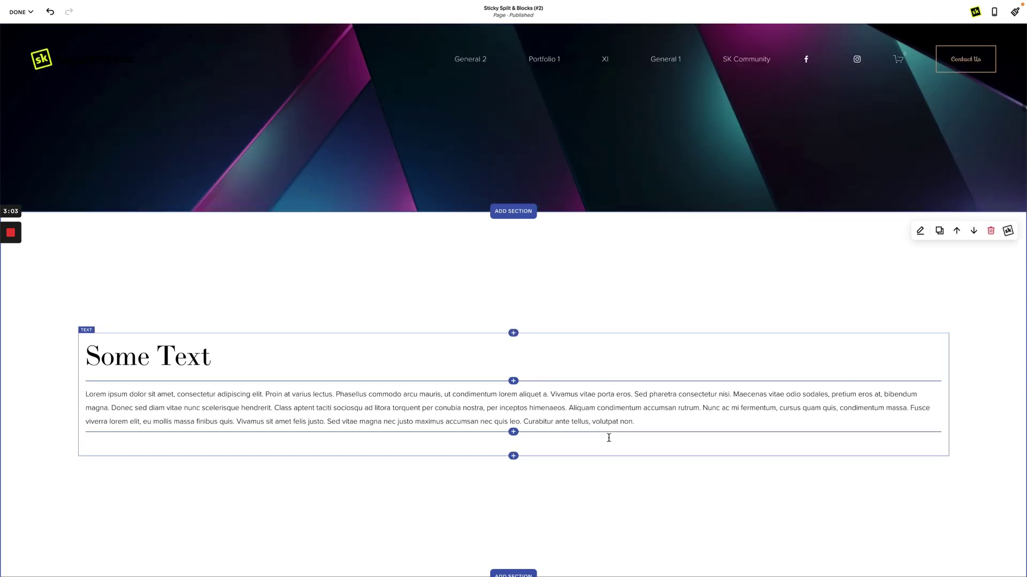
{"action": "scroll", "coordinate": [608, 438], "scroll_direction": "down", "scroll_amount": 4}
{"action": "scroll", "coordinate": [608, 438], "scroll_direction": "down", "scroll_amount": 8}
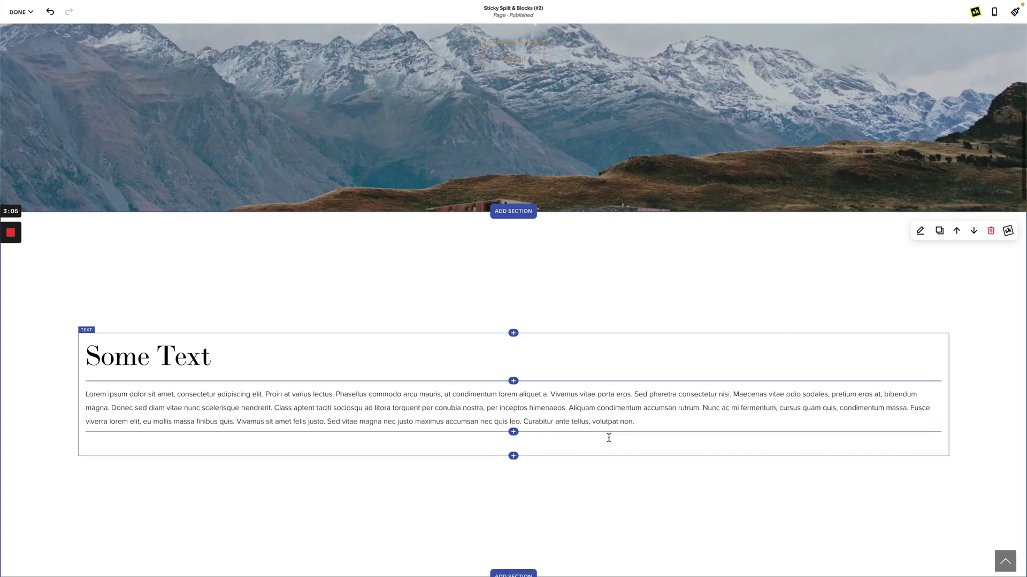
- Examine how the bottom-sticky "Some Text" section moves over the Sticky Split section and meets the "Make it stand out." section
{"action": "scroll", "coordinate": [608, 438], "scroll_direction": "down", "scroll_amount": 8}
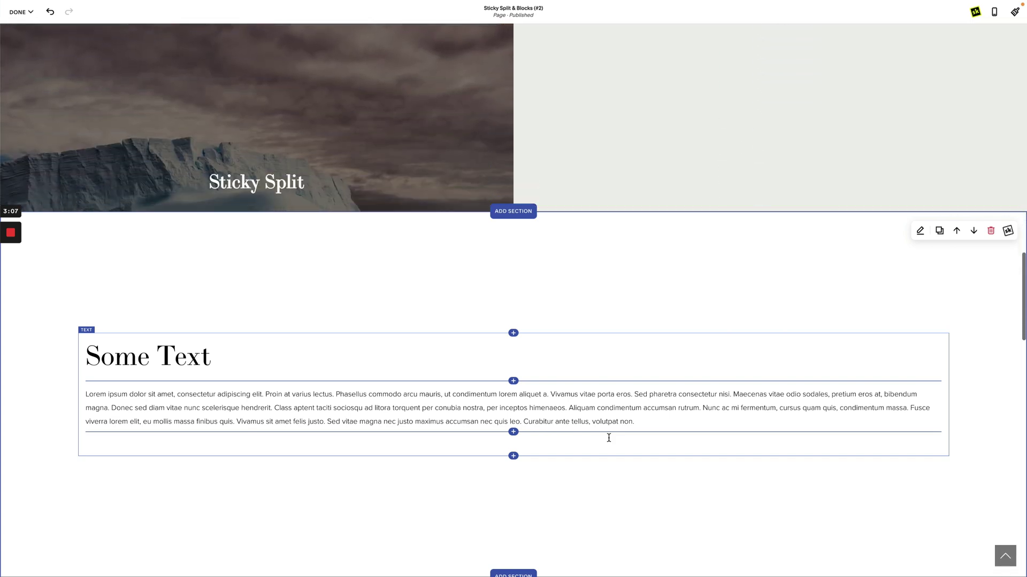
{"action": "scroll", "coordinate": [610, 441], "scroll_direction": "up", "scroll_amount": 2}
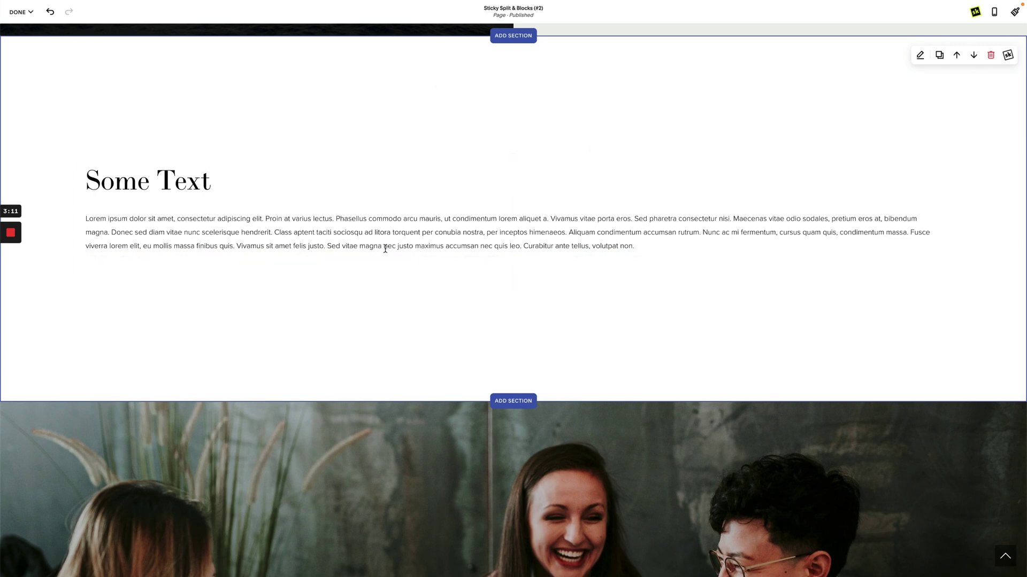
{"action": "scroll", "coordinate": [688, 268], "scroll_direction": "down", "scroll_amount": 7}
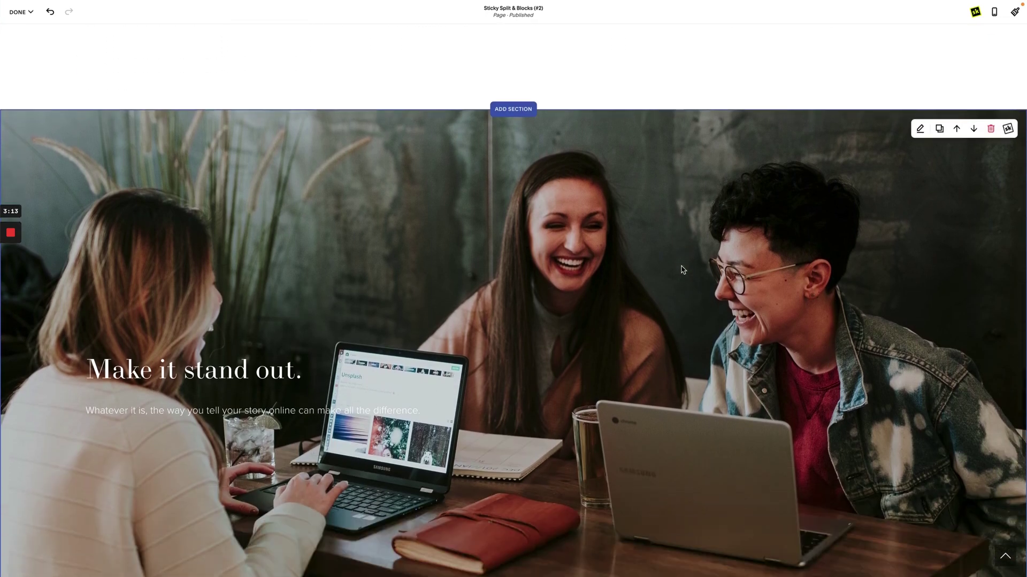
{"action": "scroll", "coordinate": [681, 265], "scroll_direction": "up", "scroll_amount": 8}
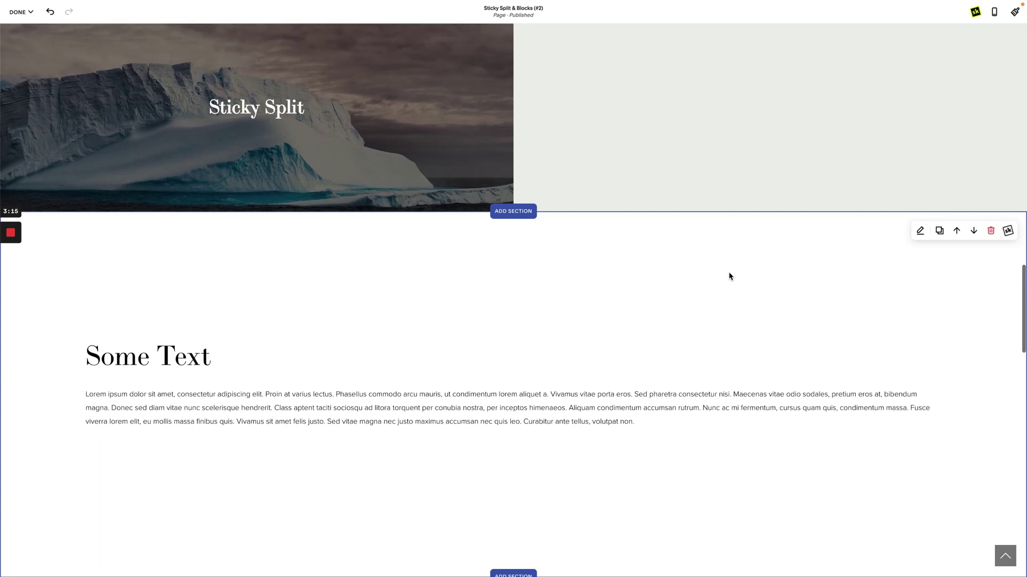
- Set the Sticky Section mode of the "Some Text" section to Top and preview it against the photo section below
{"action": "left_click", "coordinate": [1001, 234]}
{"action": "left_click", "coordinate": [886, 293]}
{"action": "left_click", "coordinate": [902, 400]}
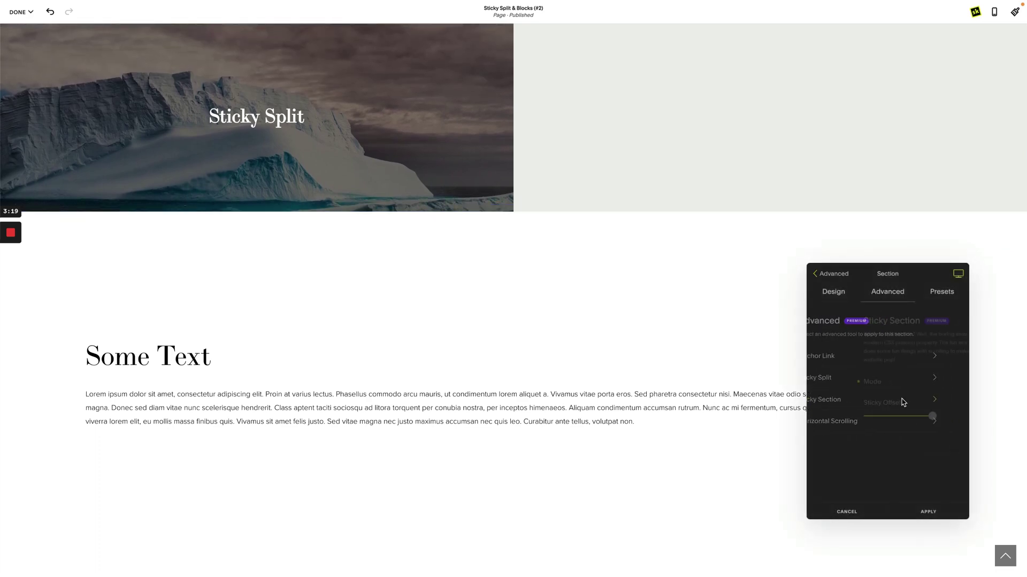
{"action": "left_click", "coordinate": [912, 383]}
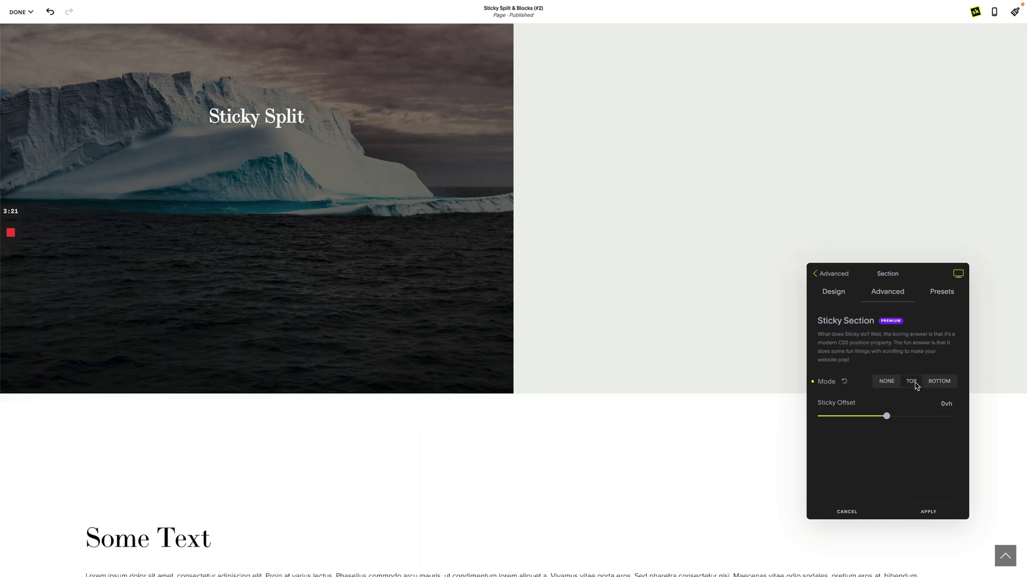
{"action": "scroll", "coordinate": [610, 379], "scroll_direction": "down", "scroll_amount": 5}
{"action": "scroll", "coordinate": [600, 399], "scroll_direction": "down", "scroll_amount": 3}
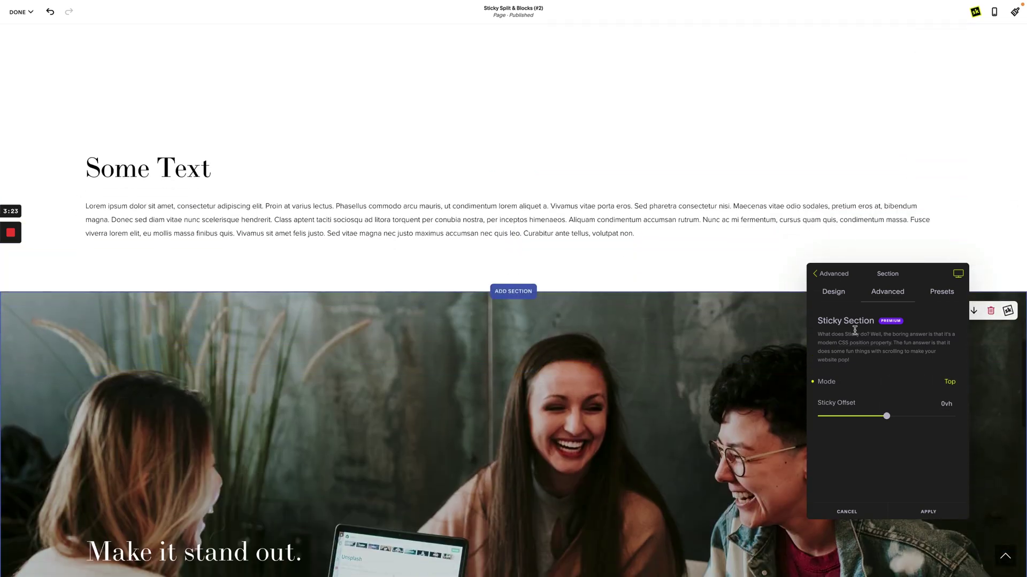
{"action": "scroll", "coordinate": [696, 332], "scroll_direction": "up", "scroll_amount": 2}
- Set the Section Layer in the "Some Text" section's layout design settings to 2 and apply it
{"action": "left_click", "coordinate": [822, 276]}
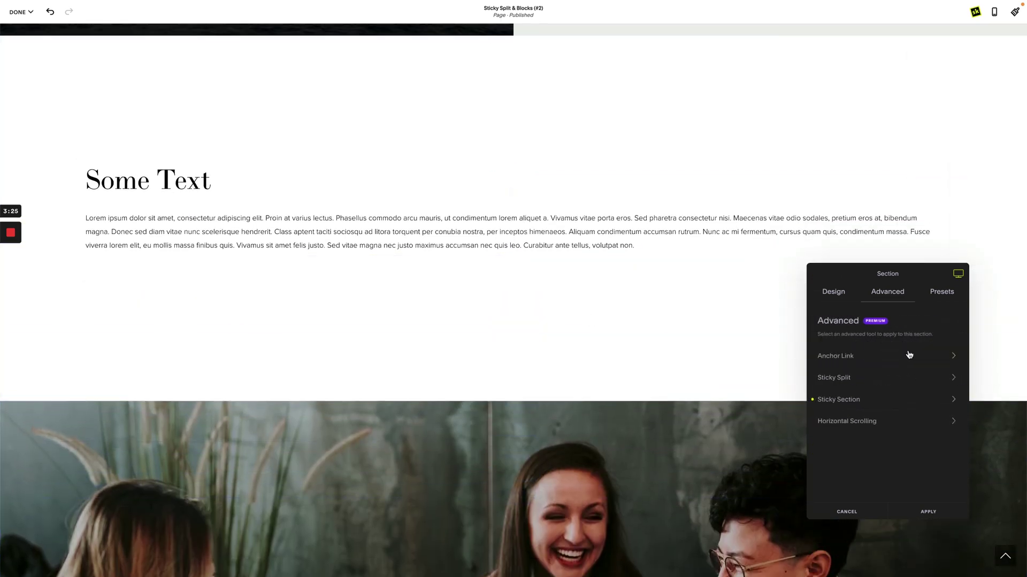
{"action": "left_click", "coordinate": [839, 292]}
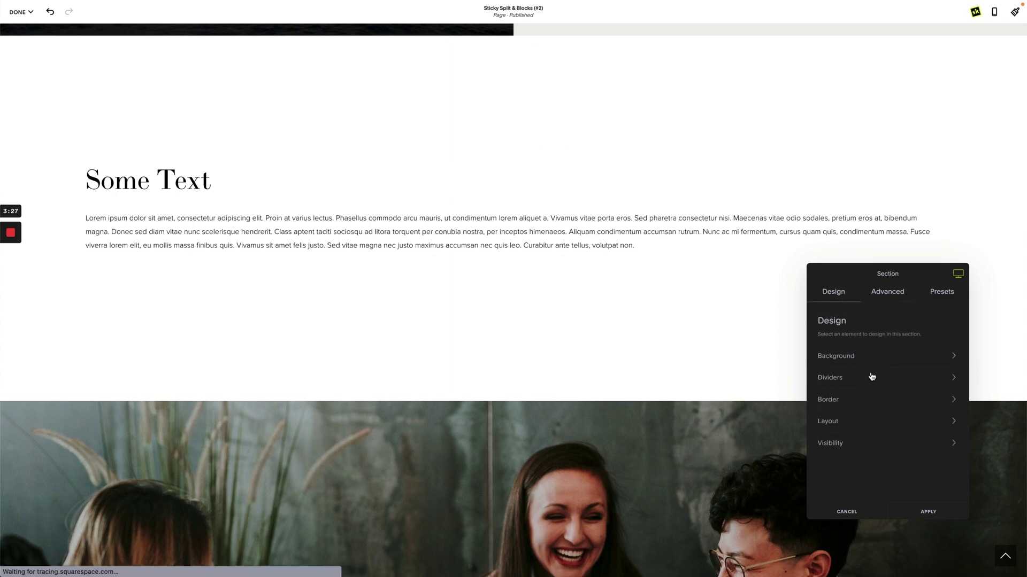
{"action": "left_click", "coordinate": [881, 421]}
{"action": "scroll", "coordinate": [854, 470], "scroll_direction": "down", "scroll_amount": 3}
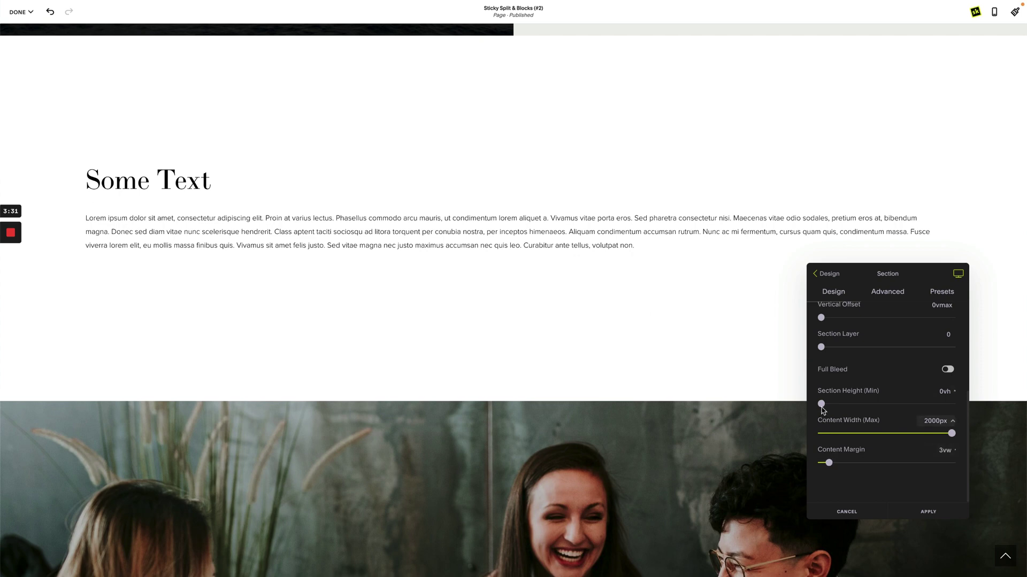
{"action": "left_click_drag", "start_coordinate": [821, 348], "coordinate": [847, 348]}
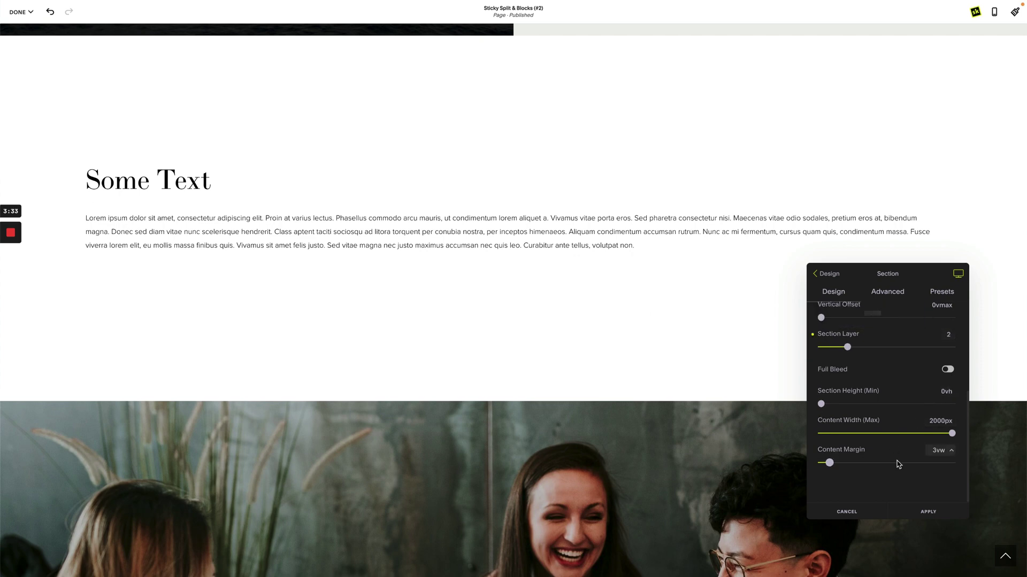
{"action": "left_click", "coordinate": [928, 511]}
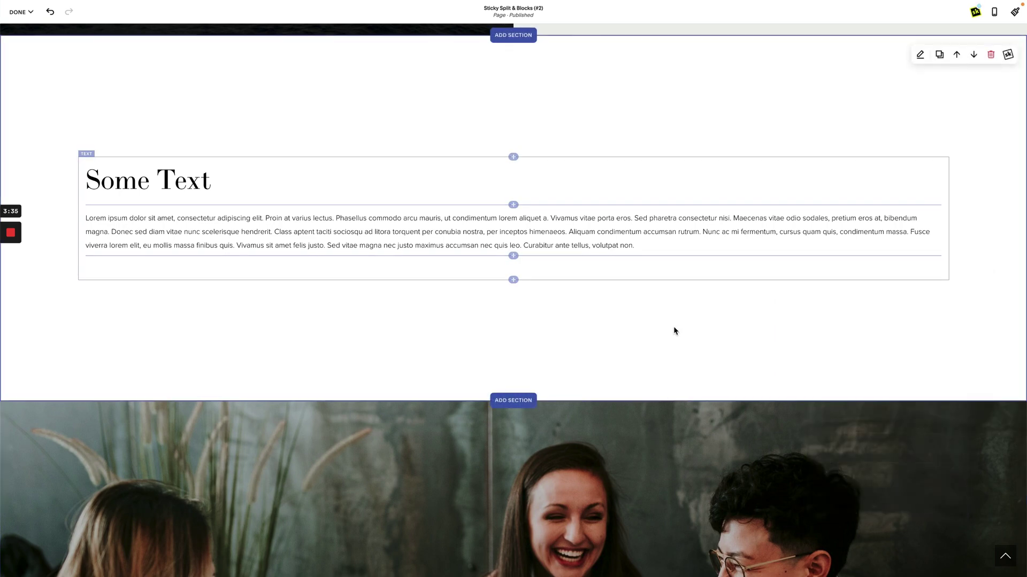
- Check how the layered "Some Text" section behaves while scrolling down to the "THE END" section
{"action": "scroll", "coordinate": [674, 328], "scroll_direction": "up", "scroll_amount": 1}
{"action": "scroll", "coordinate": [672, 328], "scroll_direction": "down", "scroll_amount": 2}
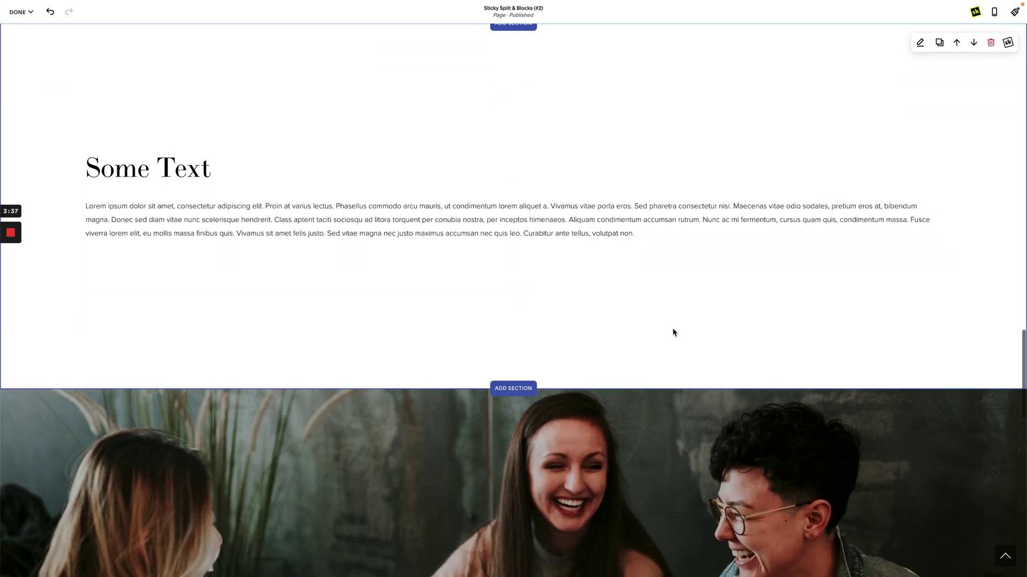
{"action": "scroll", "coordinate": [671, 334], "scroll_direction": "down", "scroll_amount": 10}
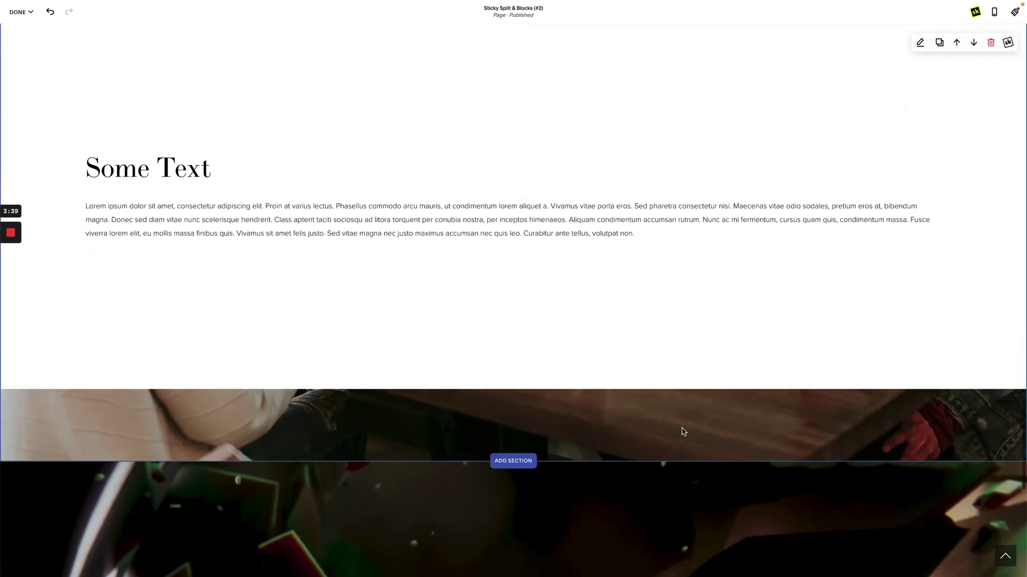
{"action": "scroll", "coordinate": [683, 430], "scroll_direction": "down", "scroll_amount": 4}
{"action": "scroll", "coordinate": [683, 426], "scroll_direction": "up", "scroll_amount": 4}
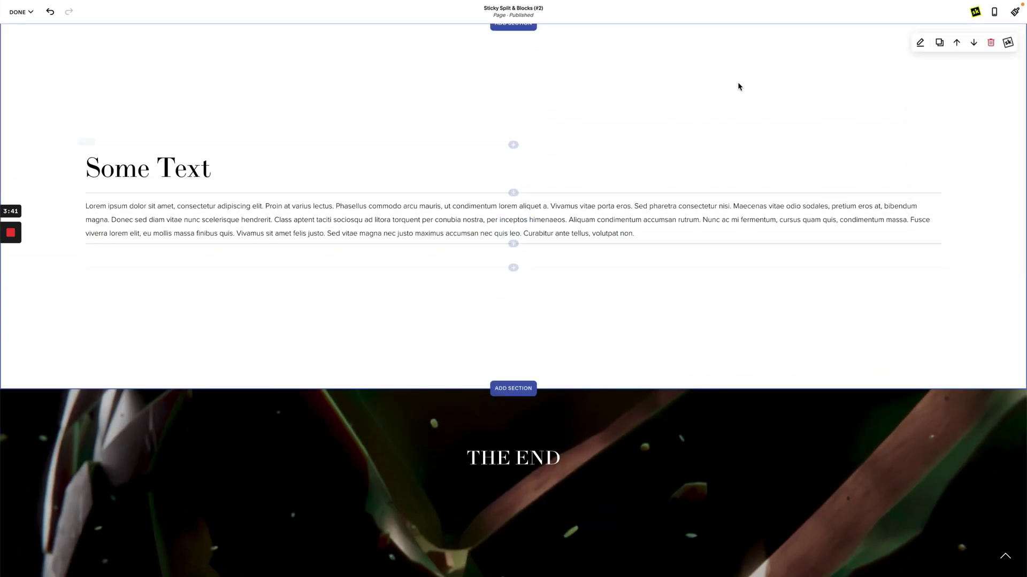
- Set the section height of the "Some Text" section to S in its format settings
{"action": "left_click", "coordinate": [920, 42]}
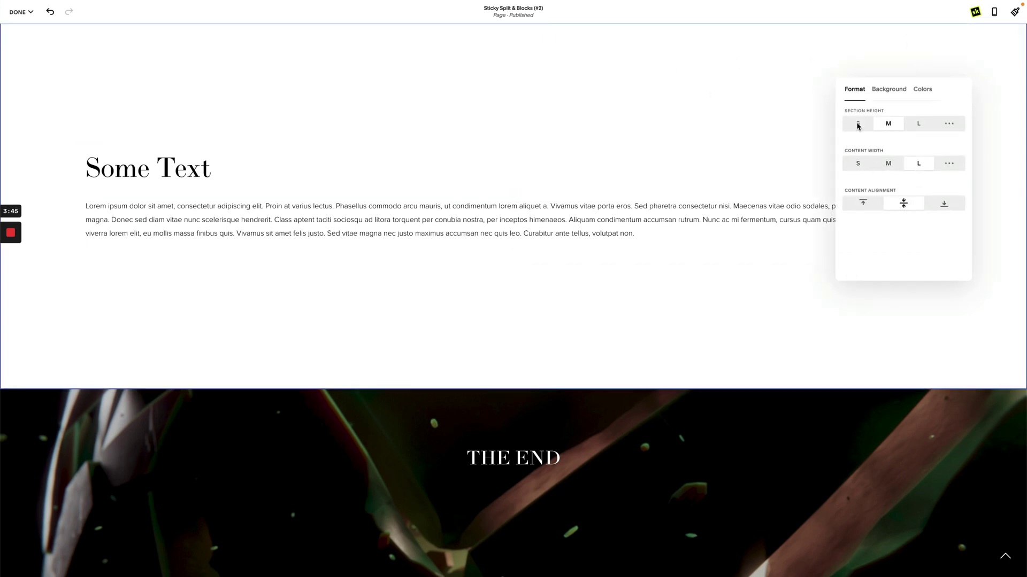
{"action": "left_click", "coordinate": [858, 126]}
{"action": "left_click", "coordinate": [724, 299]}
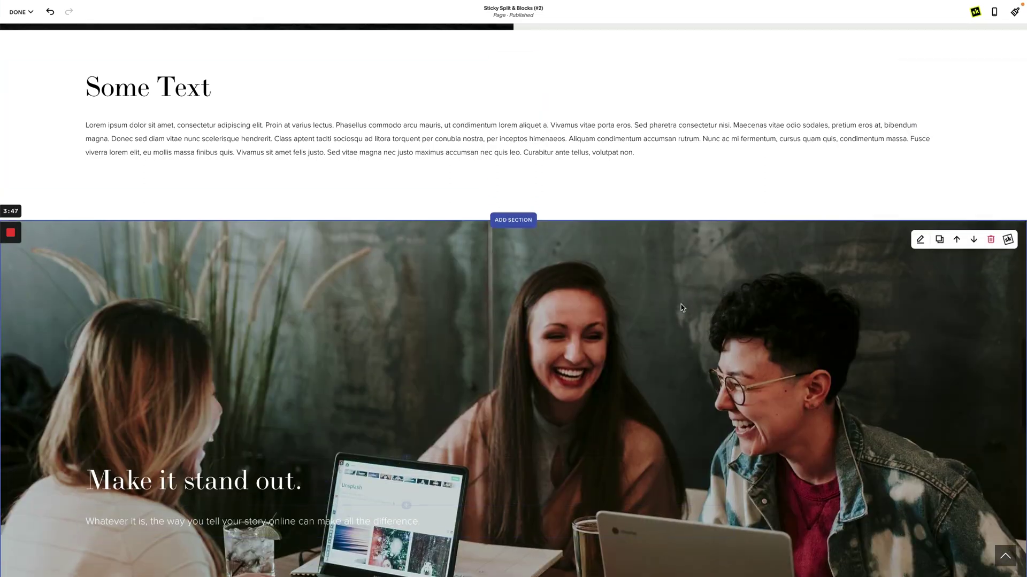
- Check how the shortened "Some Text" section sticks while scrolling down to the page footer
{"action": "scroll", "coordinate": [682, 308], "scroll_direction": "down", "scroll_amount": 10}
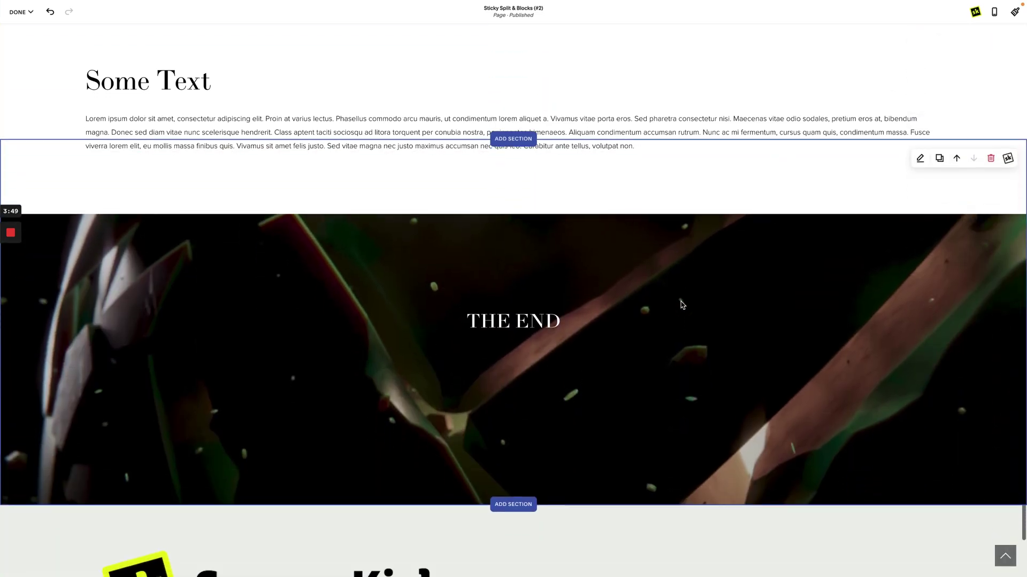
{"action": "scroll", "coordinate": [682, 306], "scroll_direction": "down", "scroll_amount": 5}
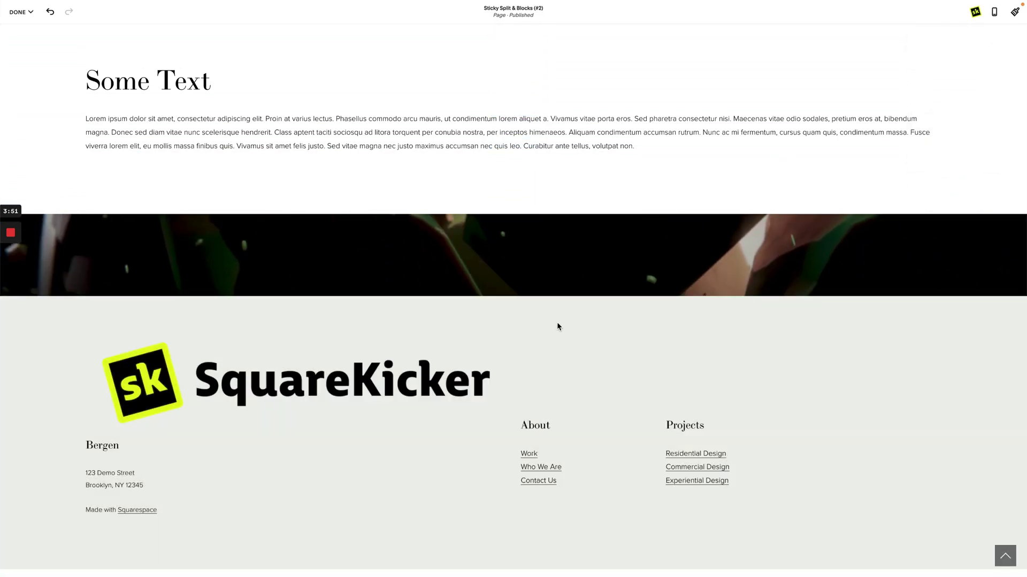
{"action": "scroll", "coordinate": [668, 344], "scroll_direction": "up", "scroll_amount": 3}
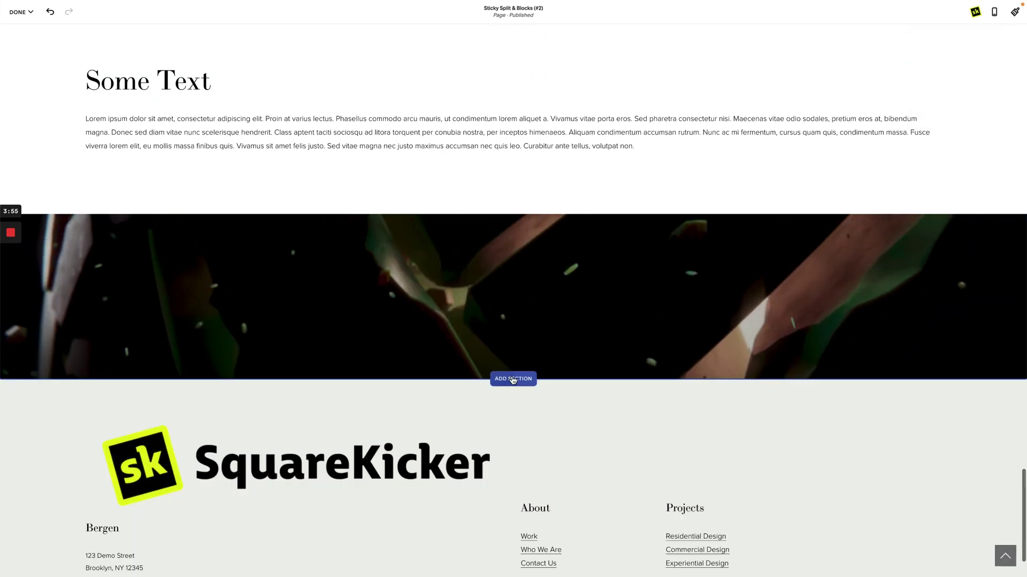
- Open the site footer for editing and add the Location, Hours and Contact footer section above the existing one
{"action": "left_click", "coordinate": [512, 379]}
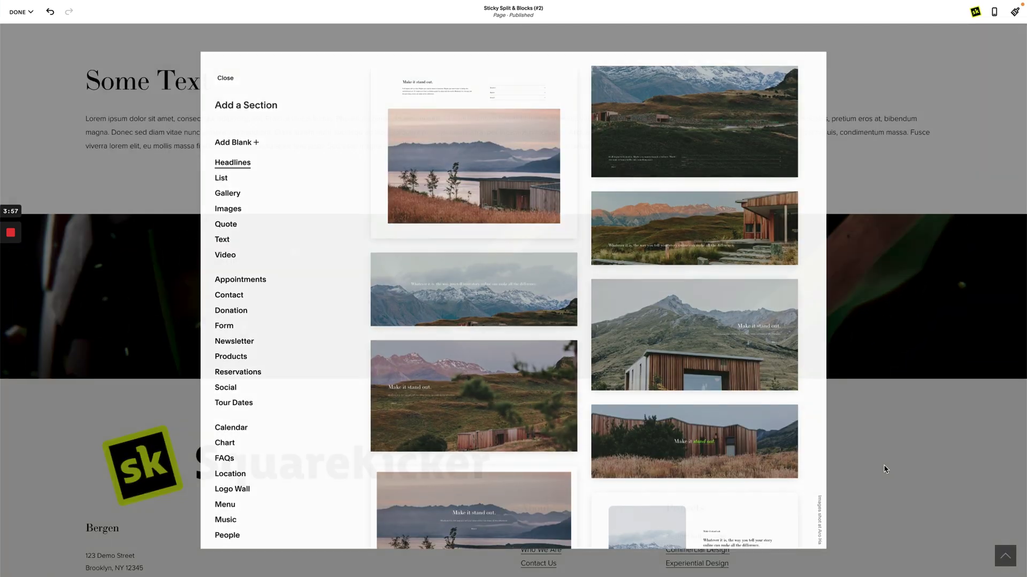
{"action": "left_click", "coordinate": [926, 471]}
{"action": "left_click", "coordinate": [694, 484]}
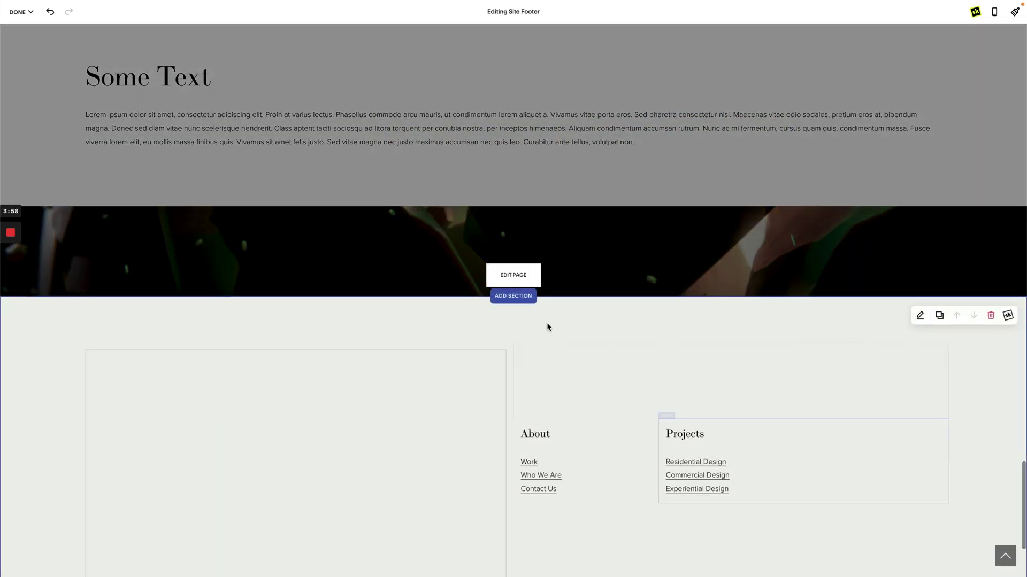
{"action": "left_click", "coordinate": [512, 296]}
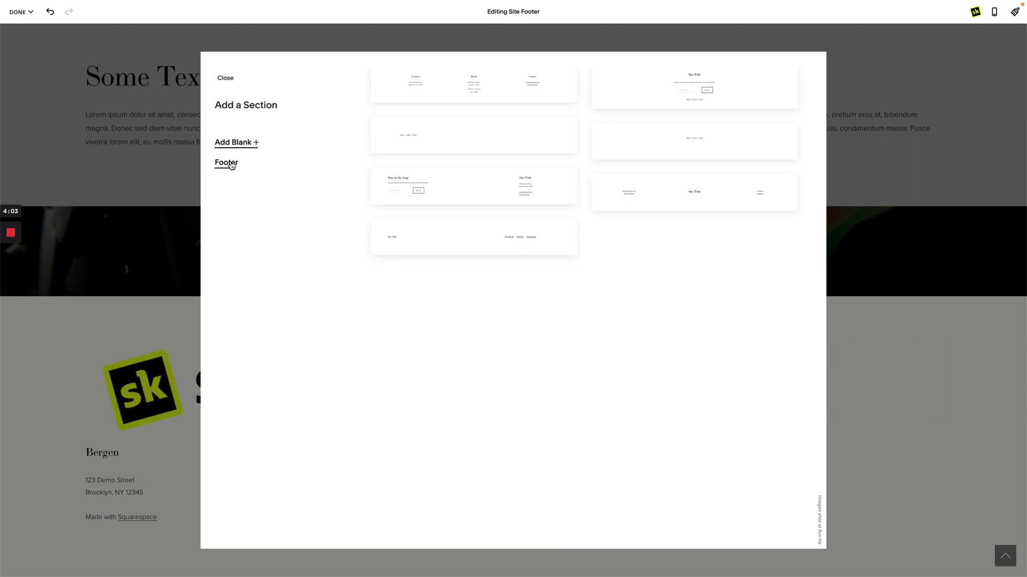
{"action": "left_click", "coordinate": [509, 95]}
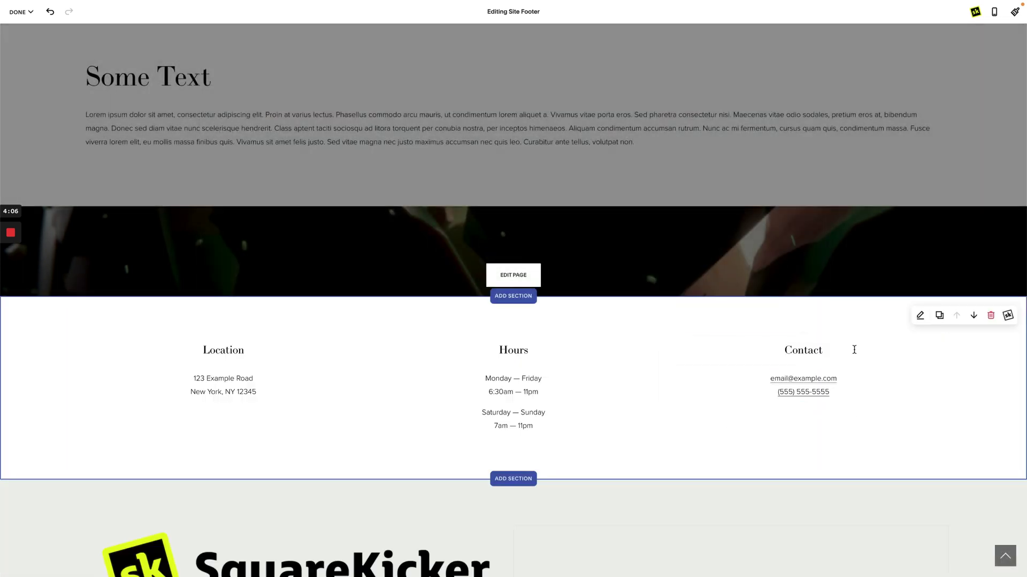
- Set the new footer section's height to L and return to editing the page
{"action": "left_click", "coordinate": [920, 316]}
{"action": "left_click", "coordinate": [916, 342]}
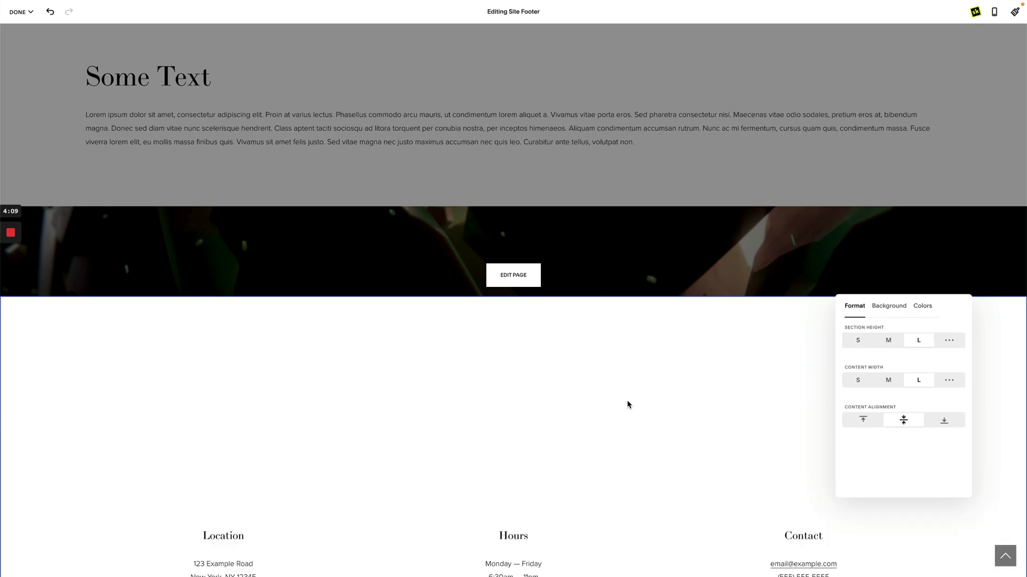
{"action": "scroll", "coordinate": [627, 400], "scroll_direction": "up", "scroll_amount": 5}
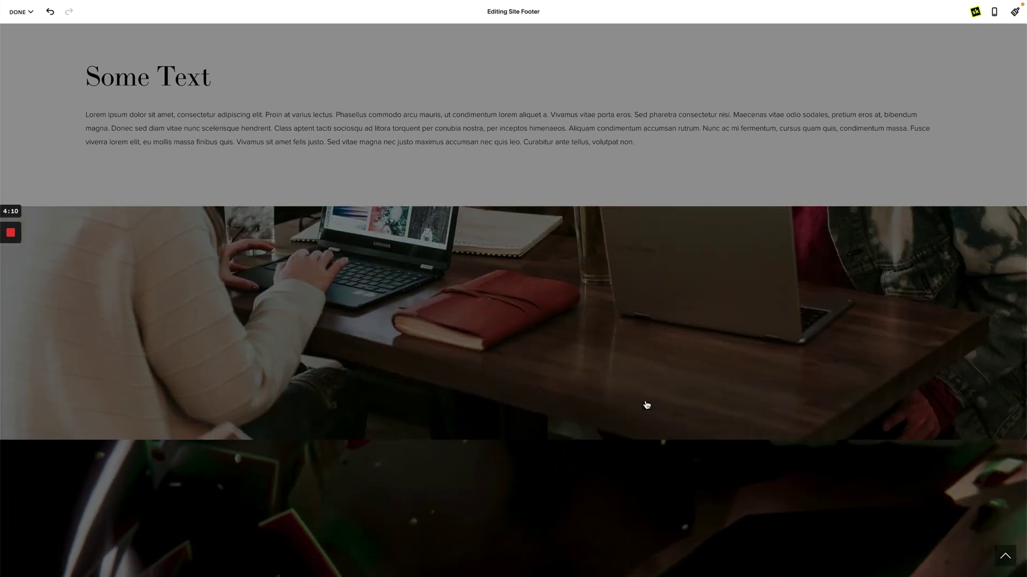
{"action": "left_click", "coordinate": [646, 405]}
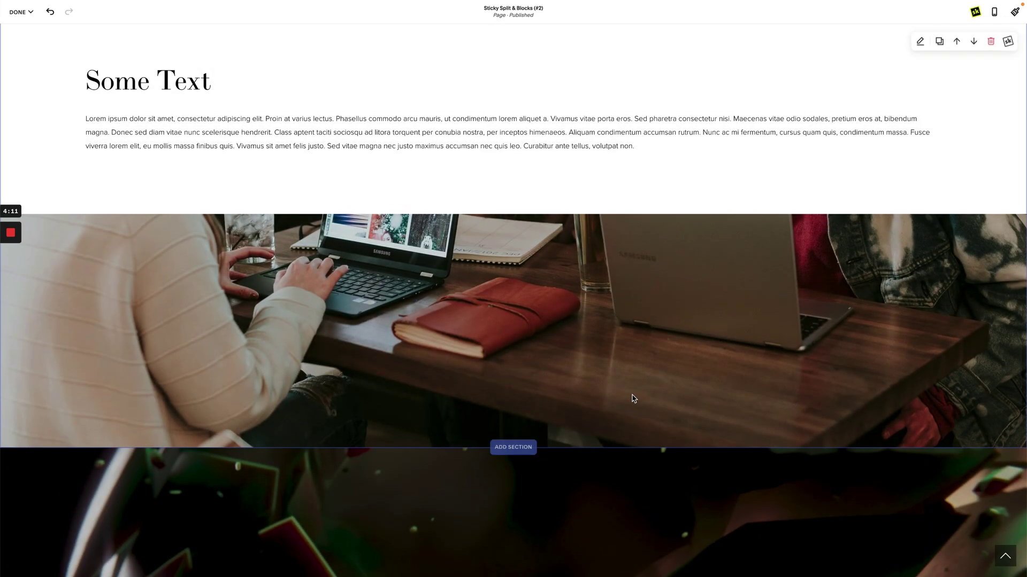
- Examine where the sticky "Some Text" section releases at the taller footer, scrolling down past it and back up
{"action": "scroll", "coordinate": [633, 401], "scroll_direction": "down", "scroll_amount": 5}
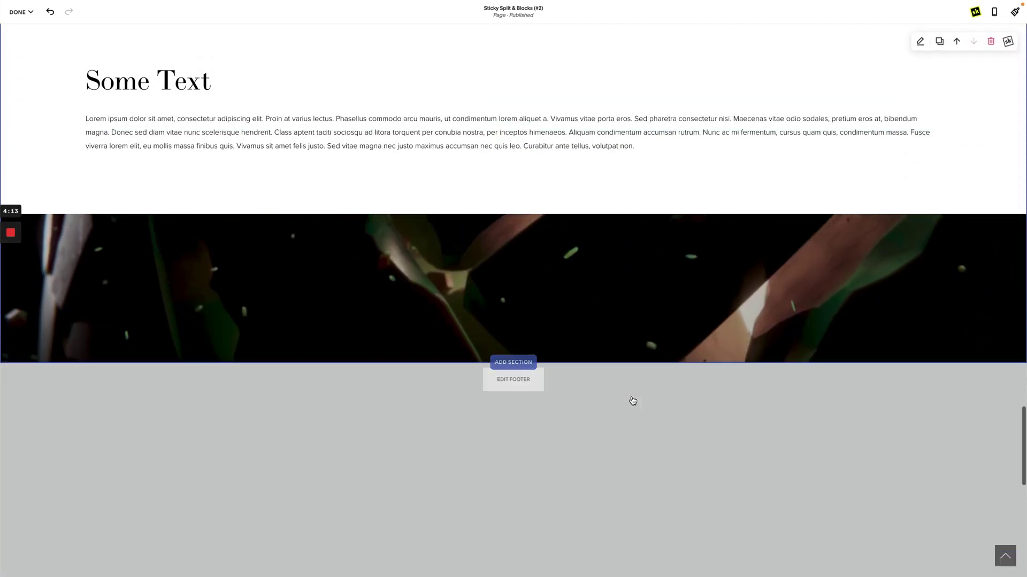
{"action": "scroll", "coordinate": [632, 401], "scroll_direction": "down", "scroll_amount": 1}
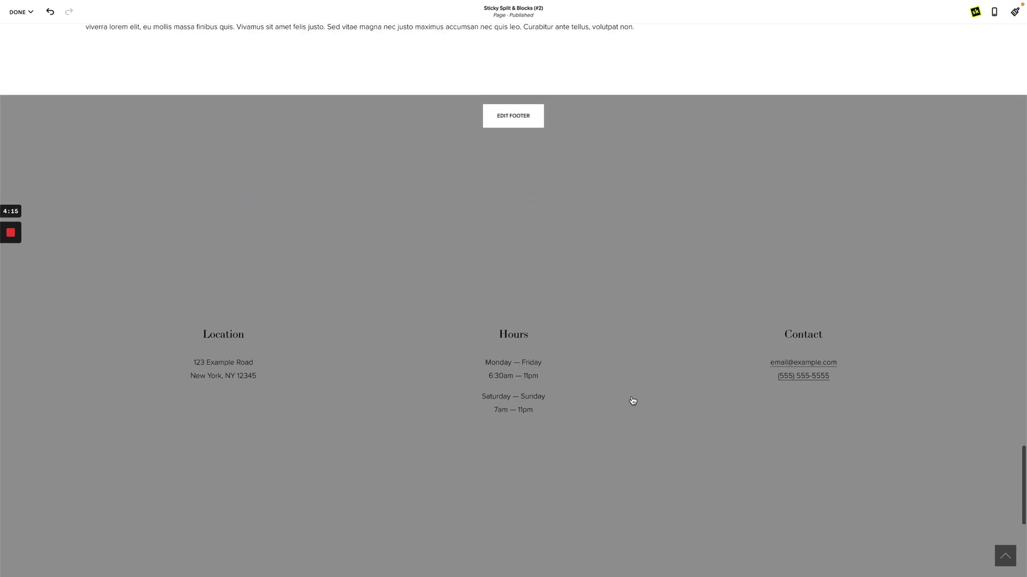
{"action": "scroll", "coordinate": [632, 401], "scroll_direction": "up", "scroll_amount": 4}
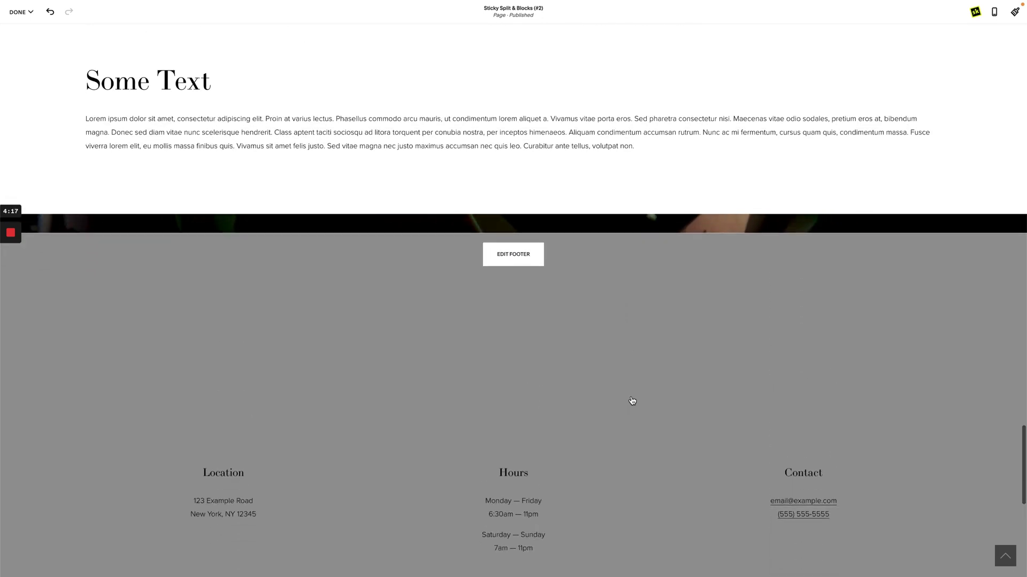
{"action": "scroll", "coordinate": [632, 401], "scroll_direction": "down", "scroll_amount": 2}
{"action": "scroll", "coordinate": [632, 400], "scroll_direction": "up", "scroll_amount": 2}
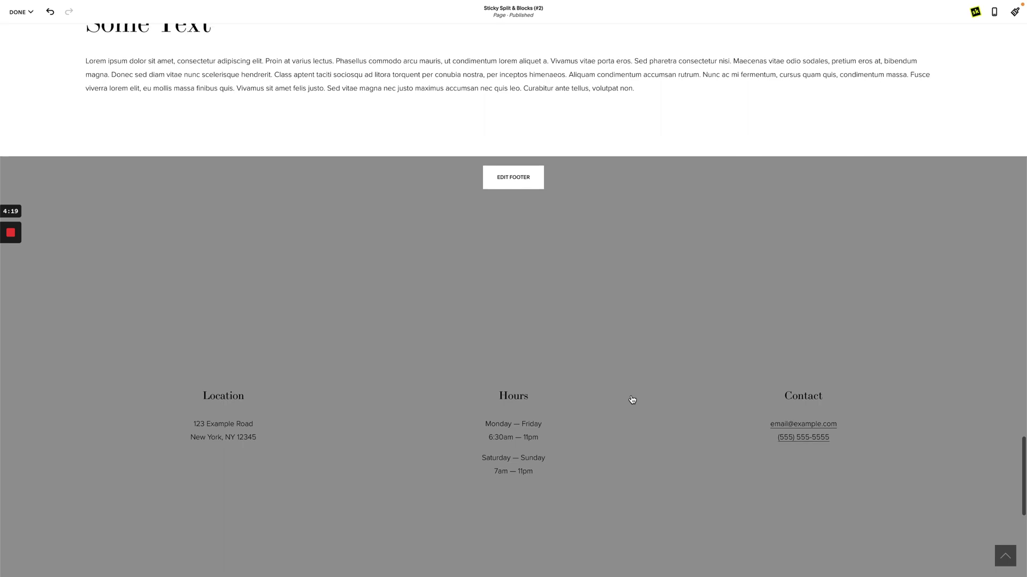
{"action": "scroll", "coordinate": [632, 400], "scroll_direction": "up", "scroll_amount": 4}
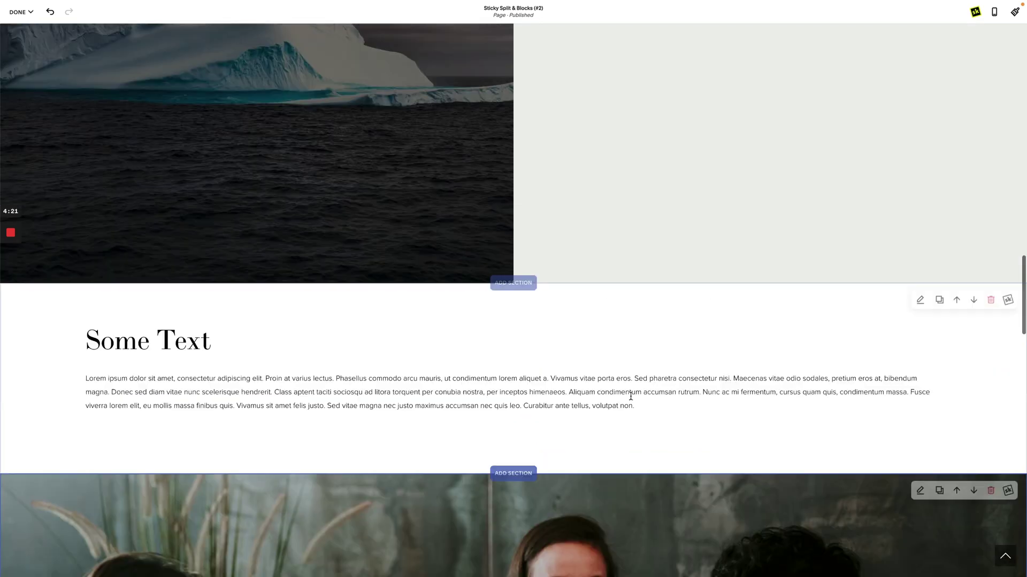
{"action": "scroll", "coordinate": [631, 397], "scroll_direction": "down", "scroll_amount": 5}
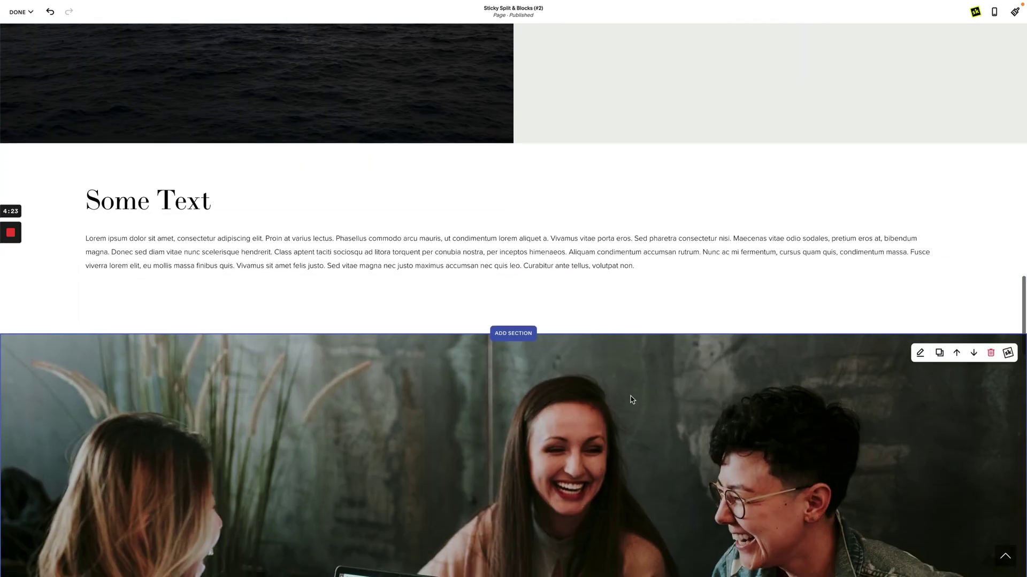
- Set the "Some Text" section's width to the half-width layout in its SquareKicker design settings
{"action": "scroll", "coordinate": [632, 400], "scroll_direction": "up", "scroll_amount": 3}
{"action": "scroll", "coordinate": [632, 400], "scroll_direction": "down", "scroll_amount": 2}
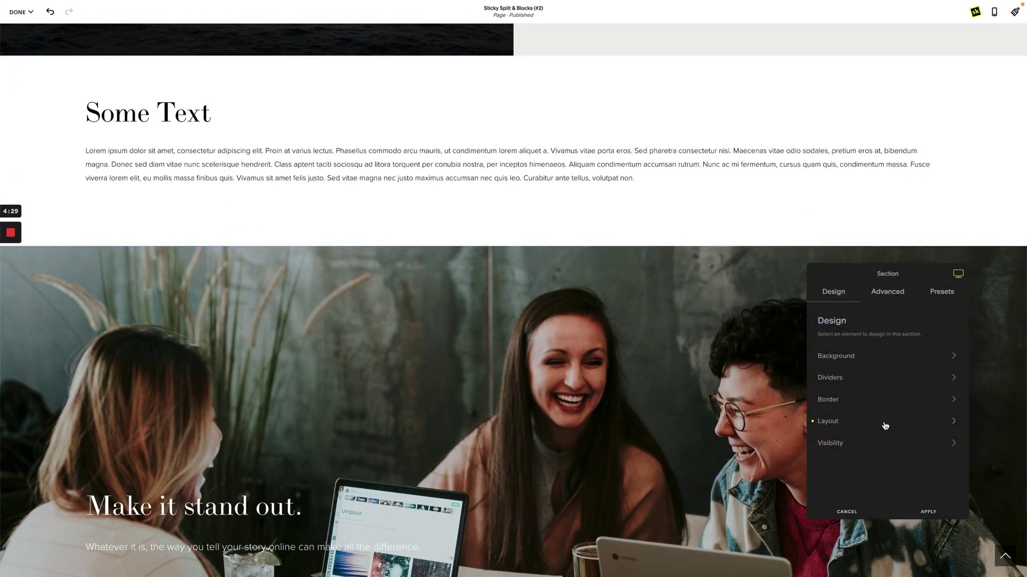
{"action": "left_click", "coordinate": [877, 424]}
{"action": "left_click", "coordinate": [858, 431]}
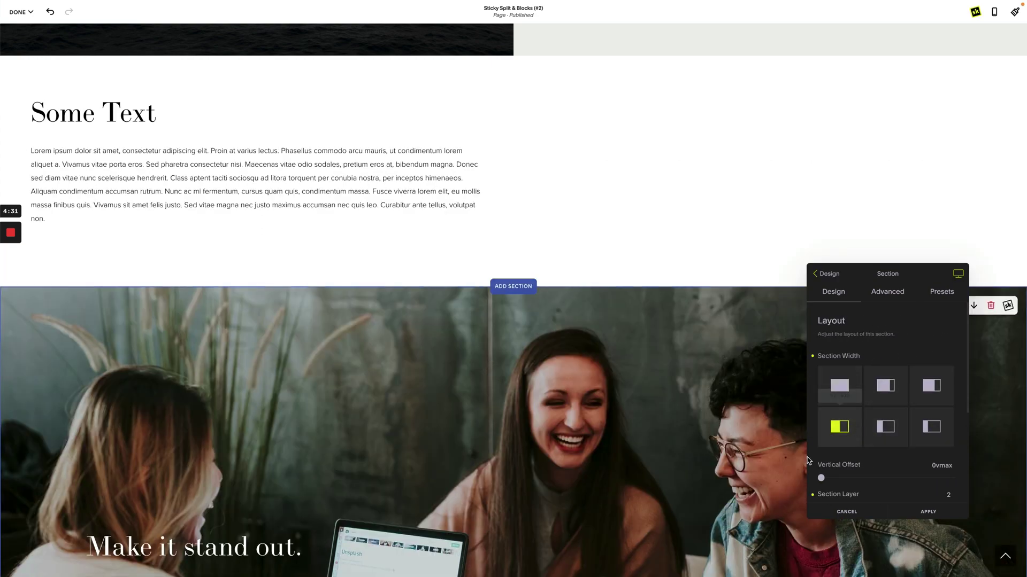
- Switch the half-width "Some Text" section's Sticky Section mode to Bottom and apply it
{"action": "scroll", "coordinate": [567, 424], "scroll_direction": "down", "scroll_amount": 5}
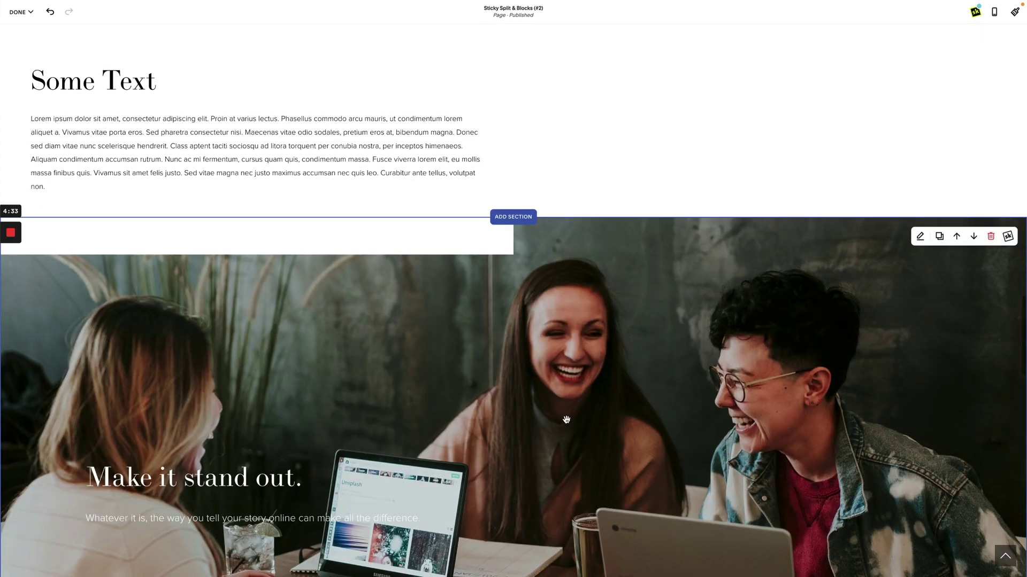
{"action": "scroll", "coordinate": [568, 424], "scroll_direction": "down", "scroll_amount": 6}
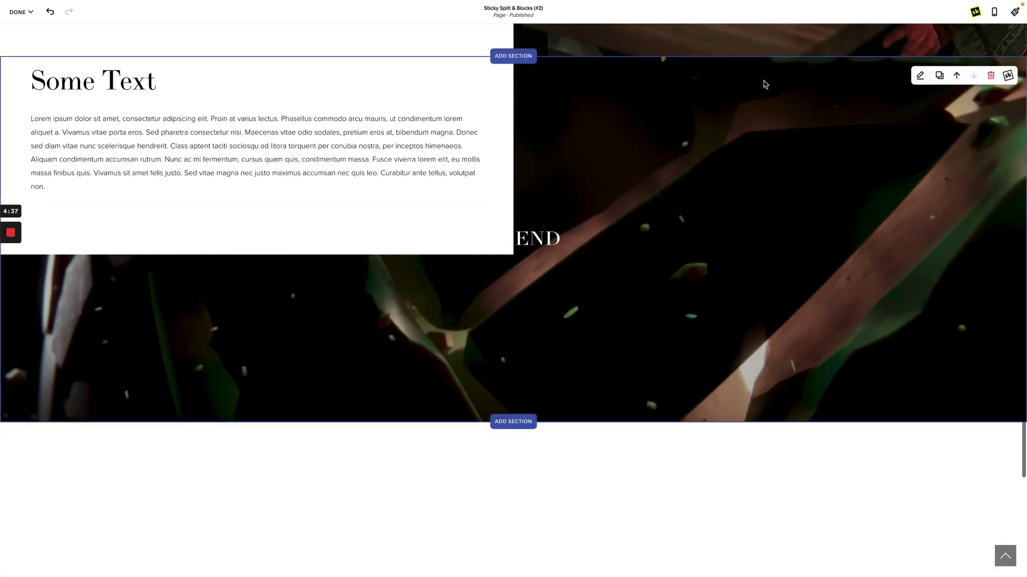
{"action": "scroll", "coordinate": [579, 294], "scroll_direction": "up", "scroll_amount": 8}
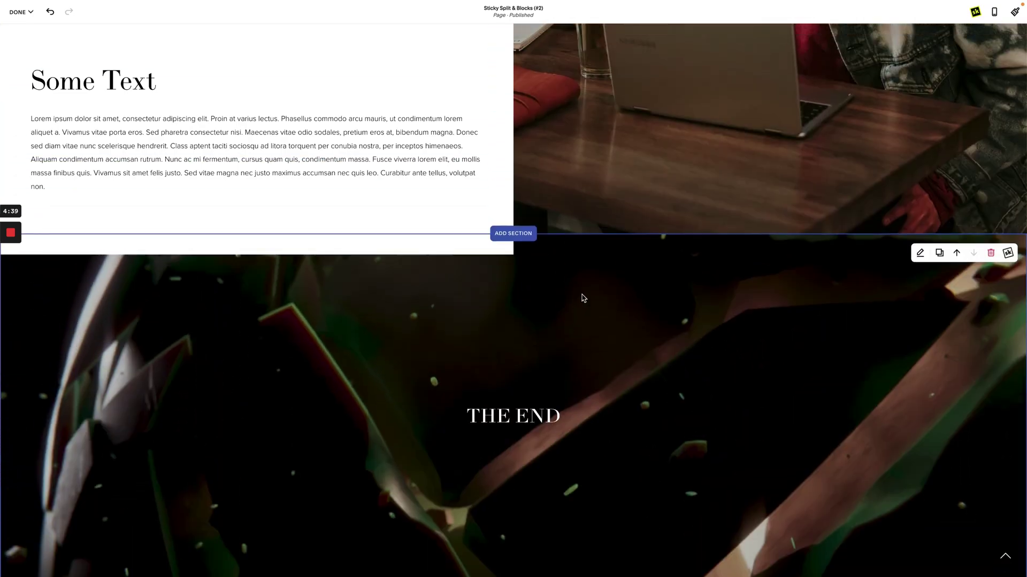
{"action": "scroll", "coordinate": [579, 293], "scroll_direction": "down", "scroll_amount": 7}
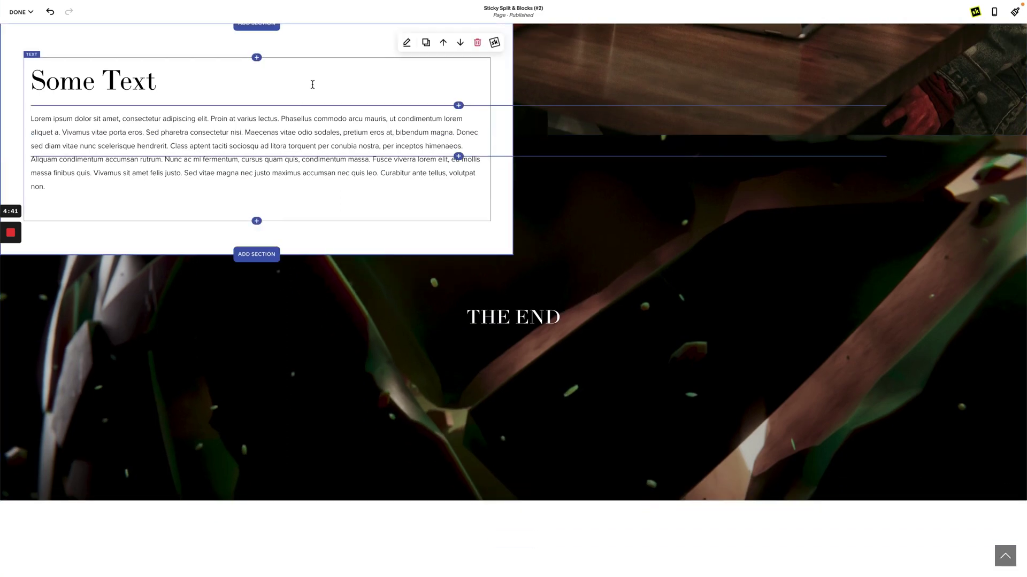
{"action": "left_click", "coordinate": [494, 43]}
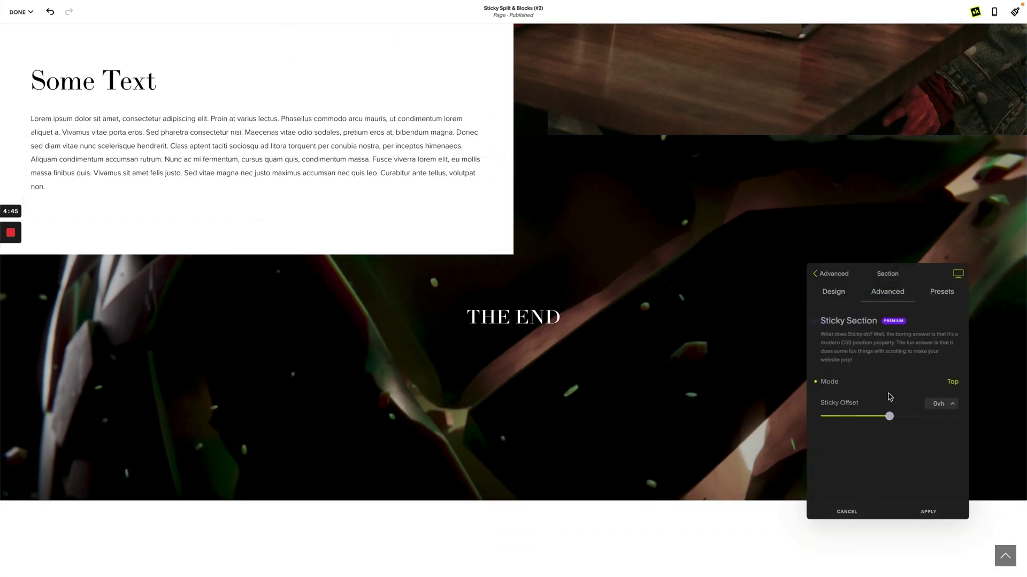
{"action": "left_click", "coordinate": [937, 383]}
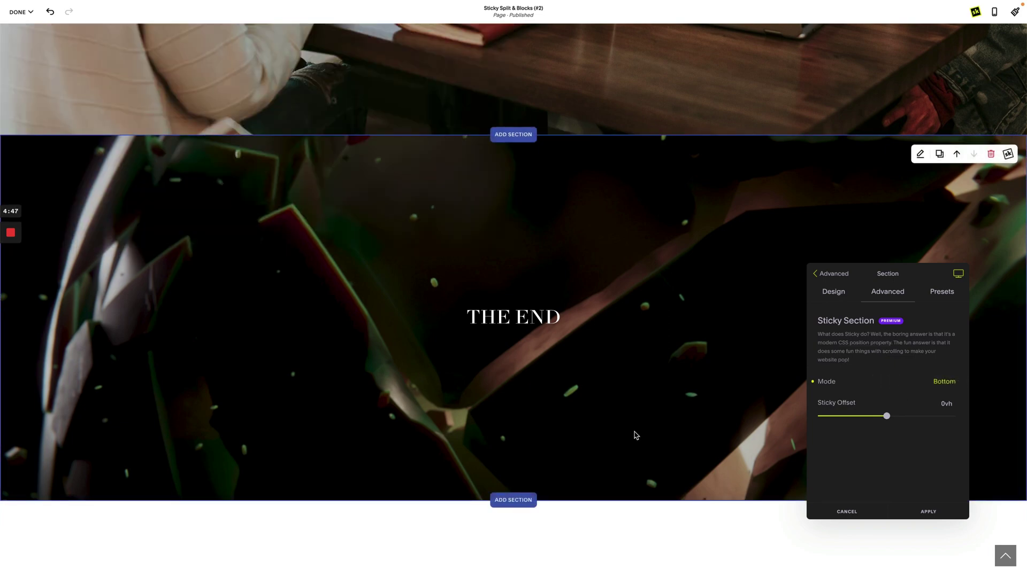
{"action": "scroll", "coordinate": [635, 435], "scroll_direction": "up", "scroll_amount": 7}
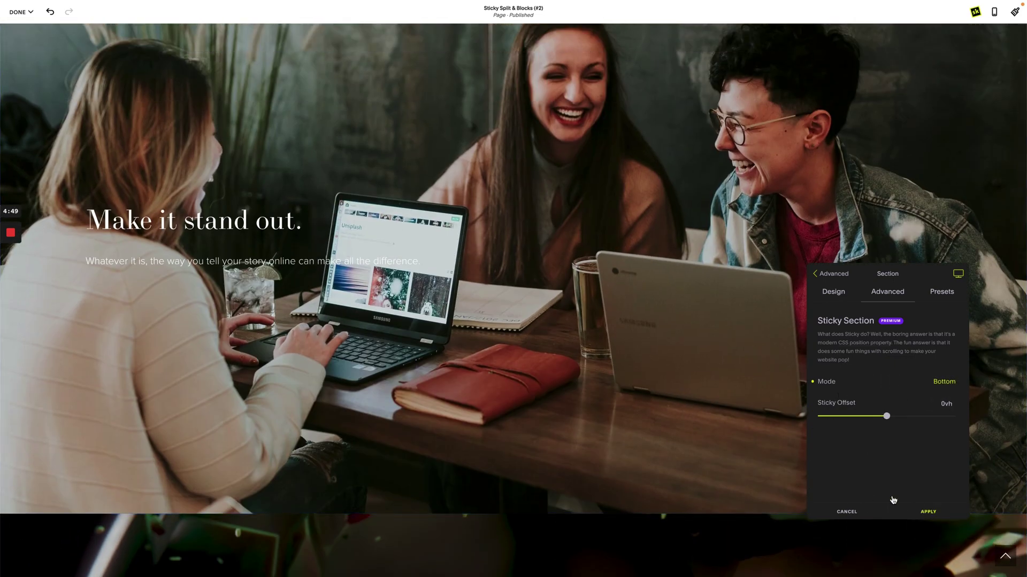
{"action": "left_click", "coordinate": [928, 512]}
- Check how the bottom-sticky "Some Text" section behaves from the page header down to its own position, and reopen its section settings
{"action": "scroll", "coordinate": [675, 428], "scroll_direction": "up", "scroll_amount": 10}
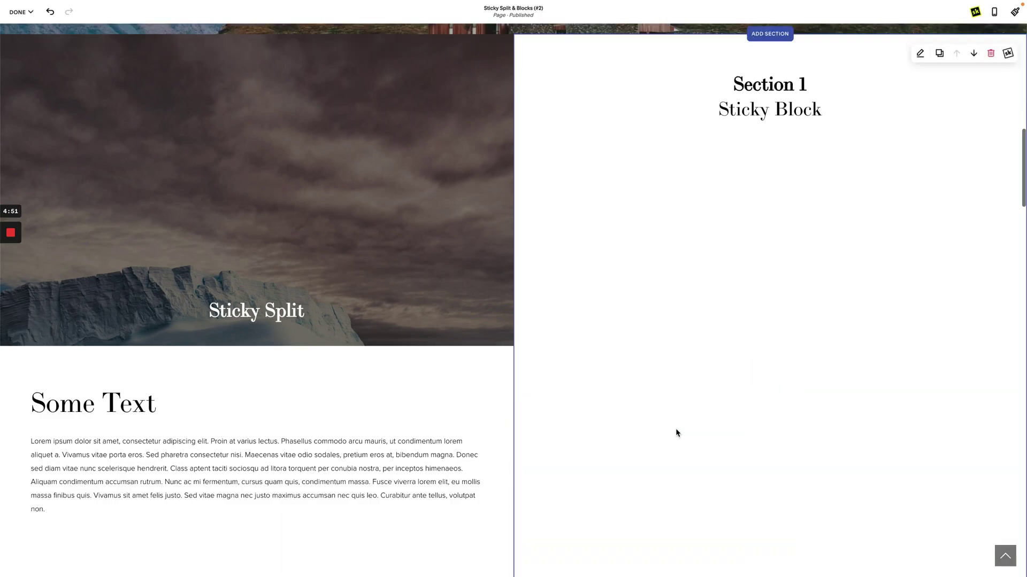
{"action": "scroll", "coordinate": [676, 428], "scroll_direction": "up", "scroll_amount": 10}
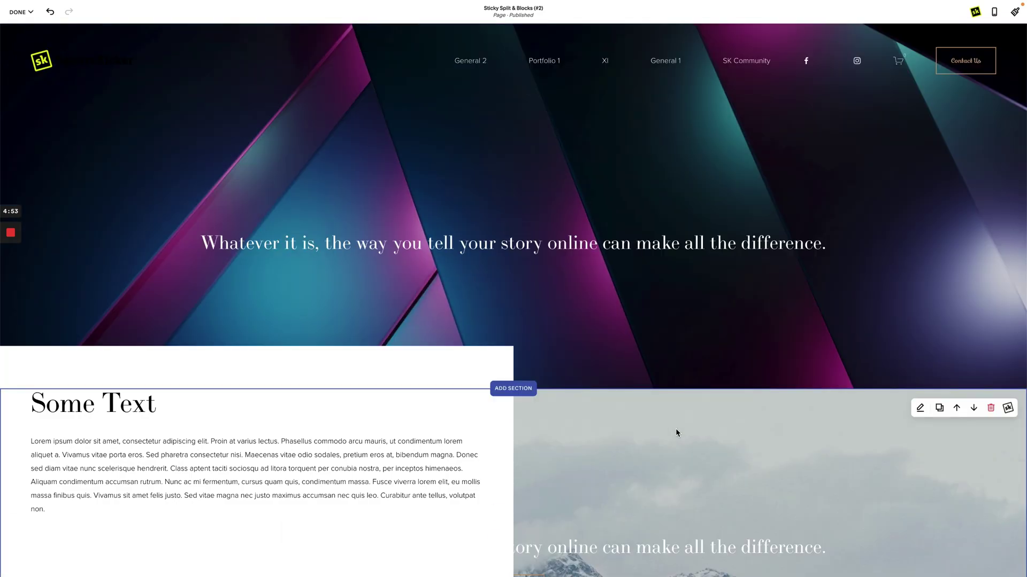
{"action": "scroll", "coordinate": [675, 431], "scroll_direction": "down", "scroll_amount": 10}
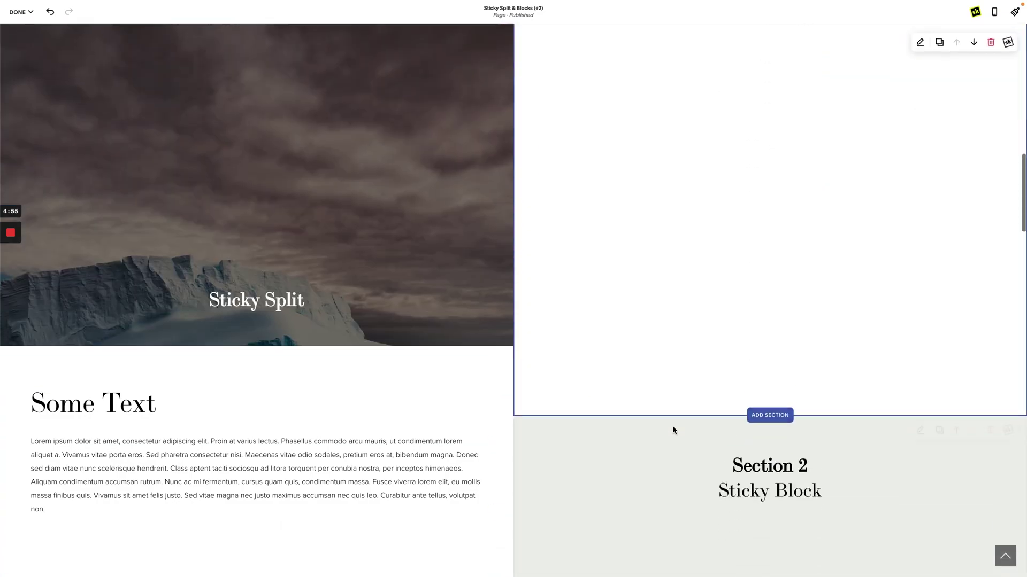
{"action": "scroll", "coordinate": [673, 427], "scroll_direction": "down", "scroll_amount": 5}
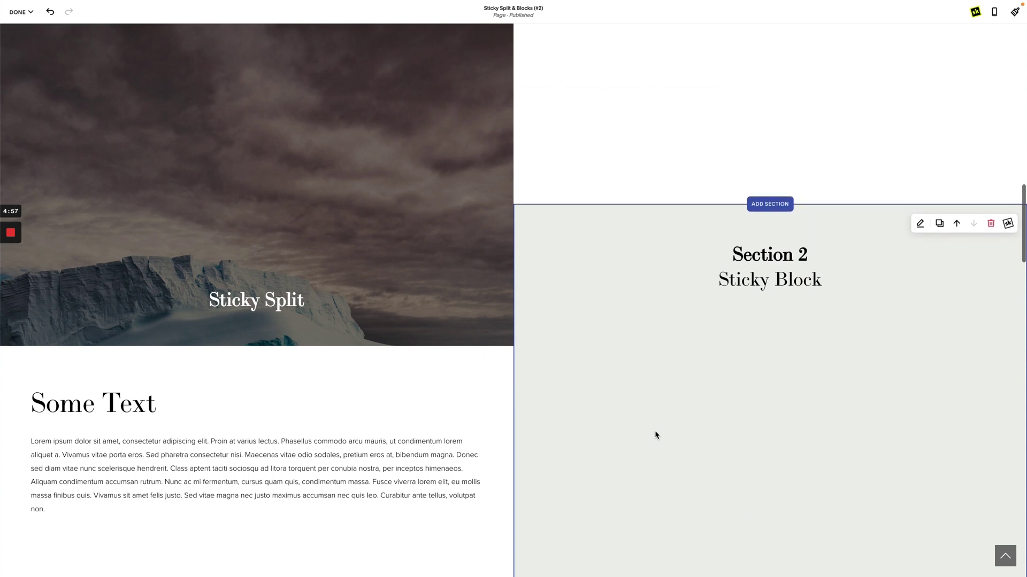
{"action": "scroll", "coordinate": [654, 431], "scroll_direction": "up", "scroll_amount": 5}
{"action": "scroll", "coordinate": [672, 400], "scroll_direction": "down", "scroll_amount": 10}
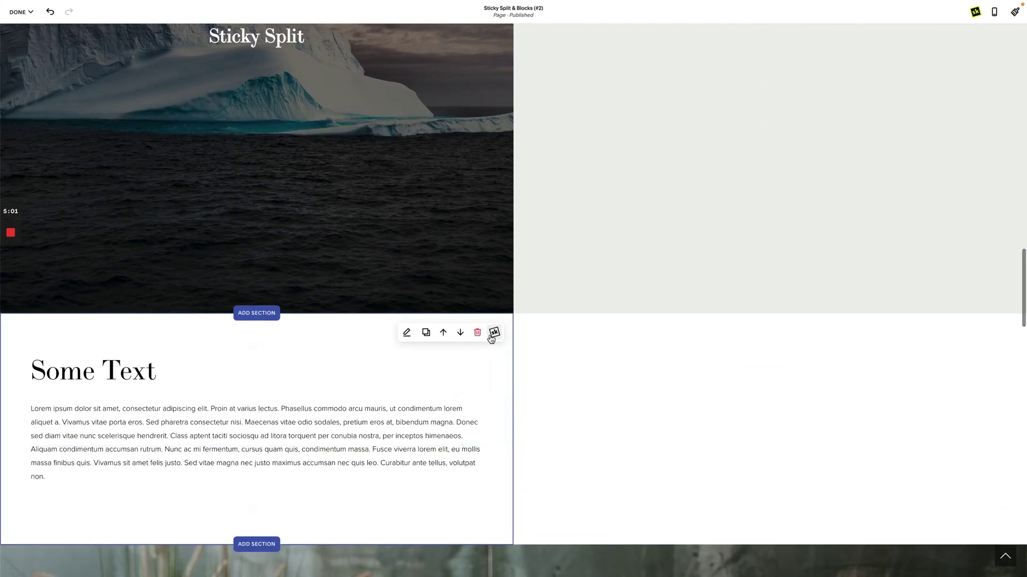
{"action": "left_click", "coordinate": [494, 333]}
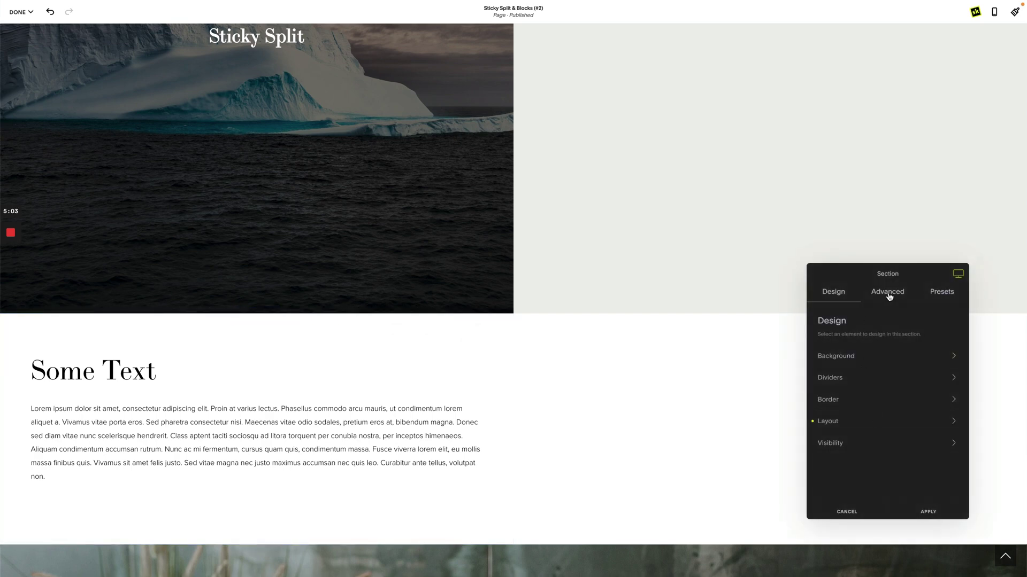
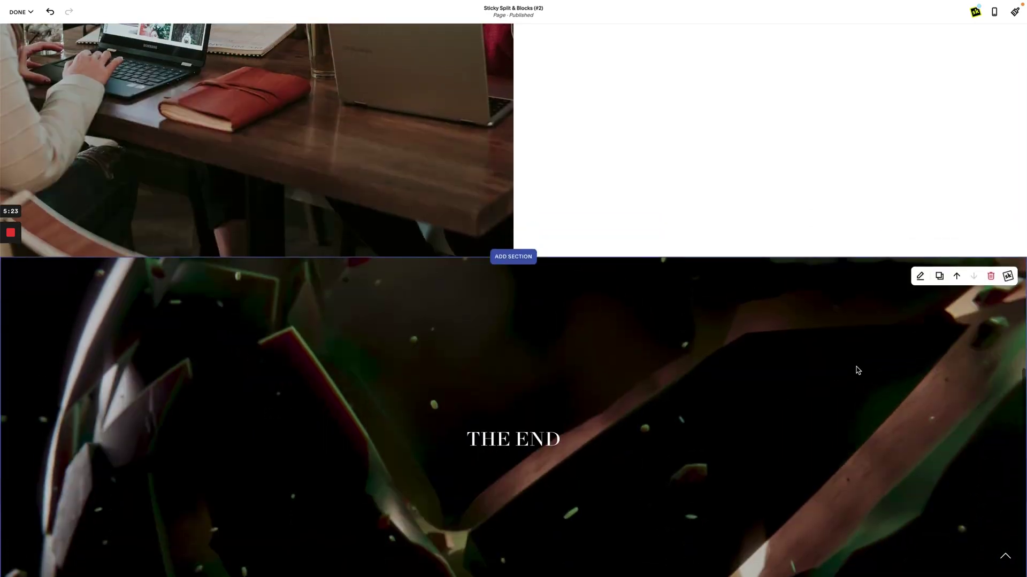
- Set the full-width "Some Text" section to the half-width layout beside the "Make it stand out." image section
{"action": "scroll", "coordinate": [557, 390], "scroll_direction": "up", "scroll_amount": 10}
{"action": "scroll", "coordinate": [556, 395], "scroll_direction": "up", "scroll_amount": 2}
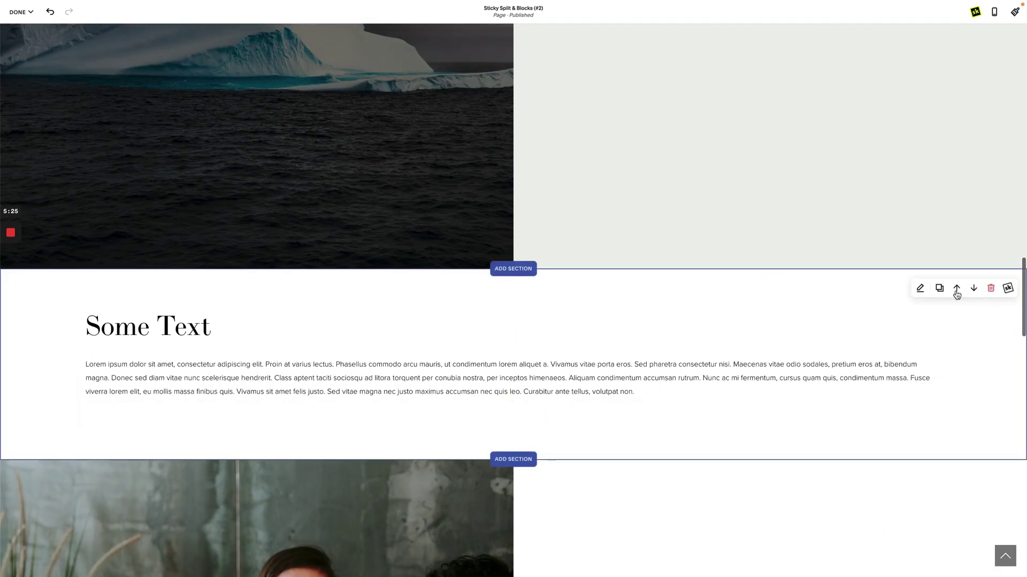
{"action": "left_click", "coordinate": [1008, 289]}
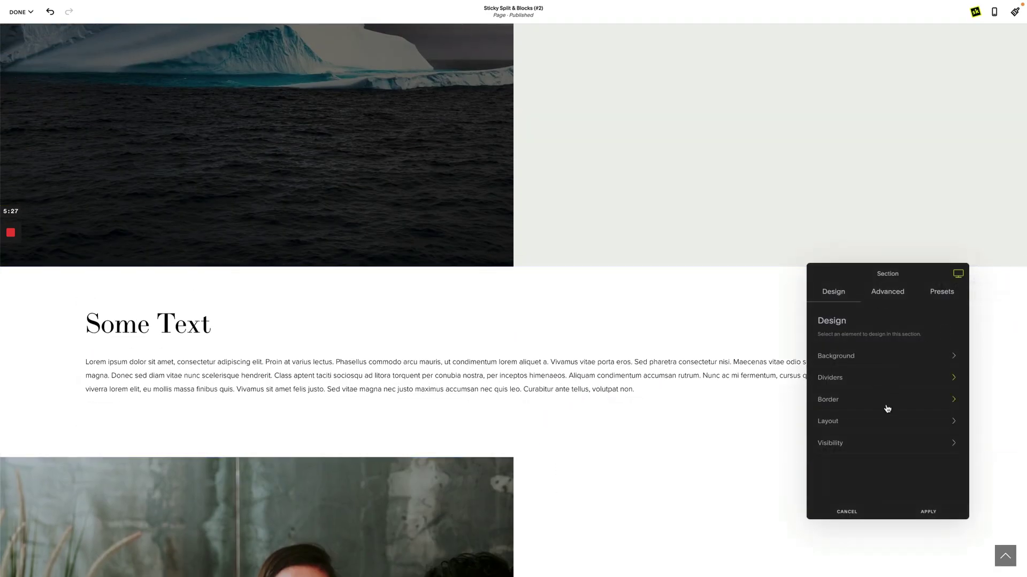
{"action": "left_click", "coordinate": [889, 423]}
{"action": "left_click", "coordinate": [839, 426]}
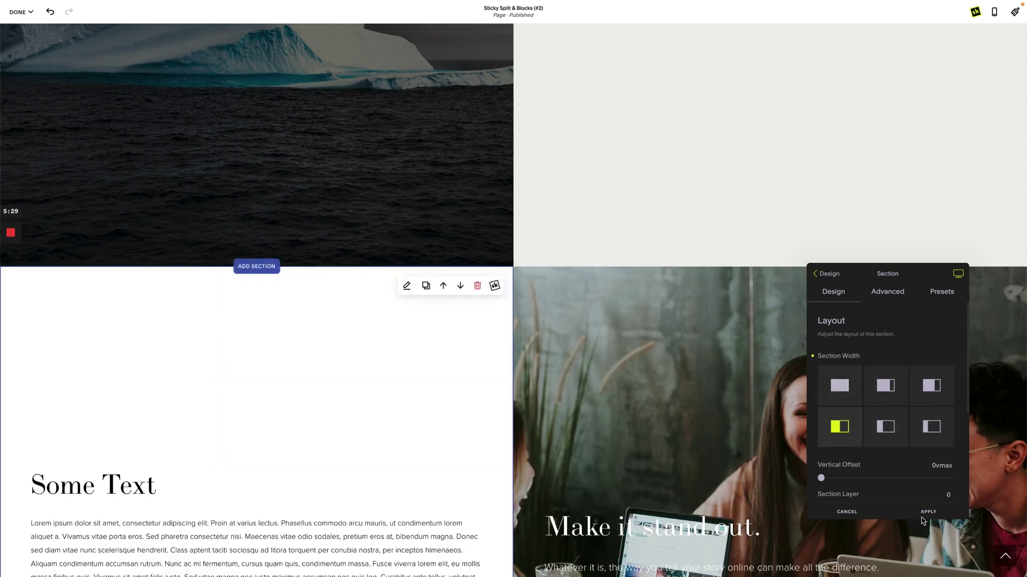
{"action": "left_click", "coordinate": [318, 403]}
- Make the half-width "Make it stand out." image section sticky using Sticky Section with mode Top
{"action": "scroll", "coordinate": [319, 403], "scroll_direction": "down", "scroll_amount": 3}
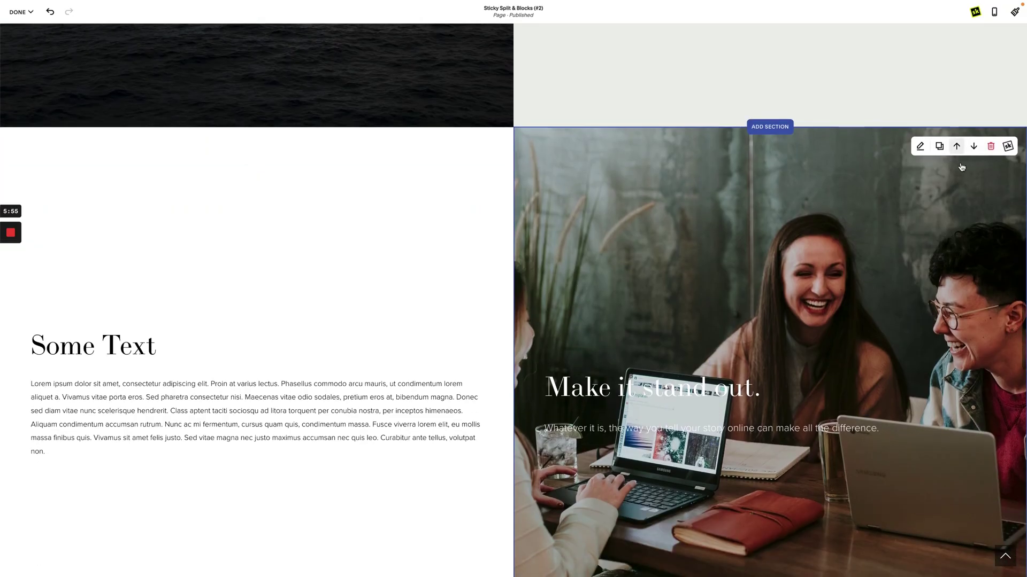
{"action": "left_click", "coordinate": [1008, 147]}
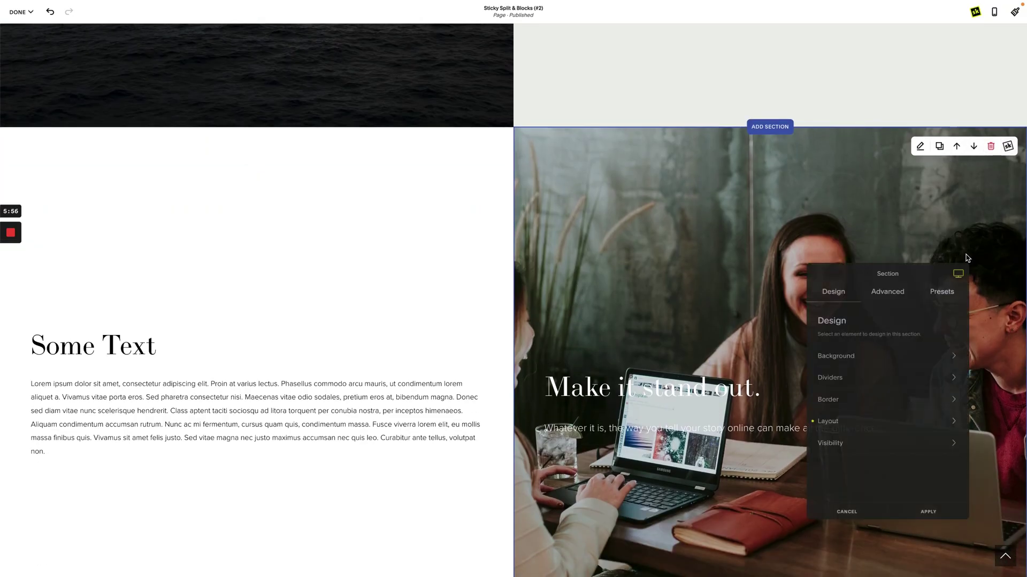
{"action": "left_click", "coordinate": [887, 293]}
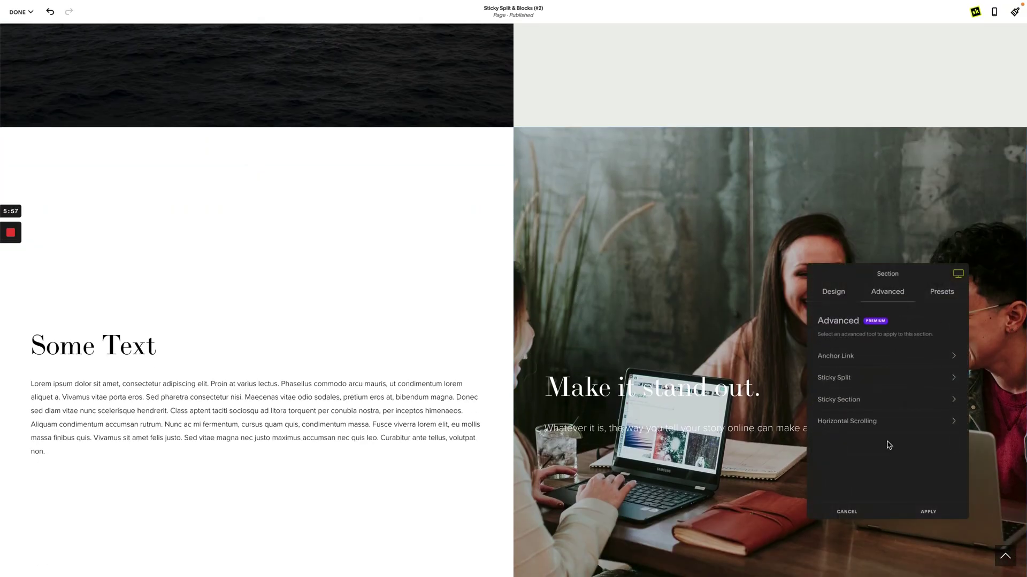
{"action": "left_click", "coordinate": [899, 401]}
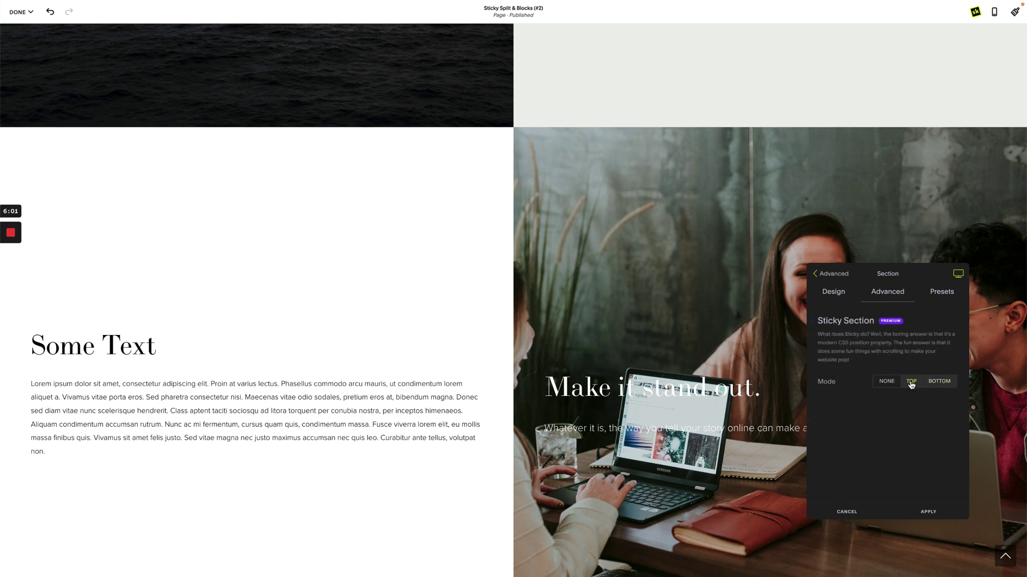
{"action": "left_click", "coordinate": [928, 512]}
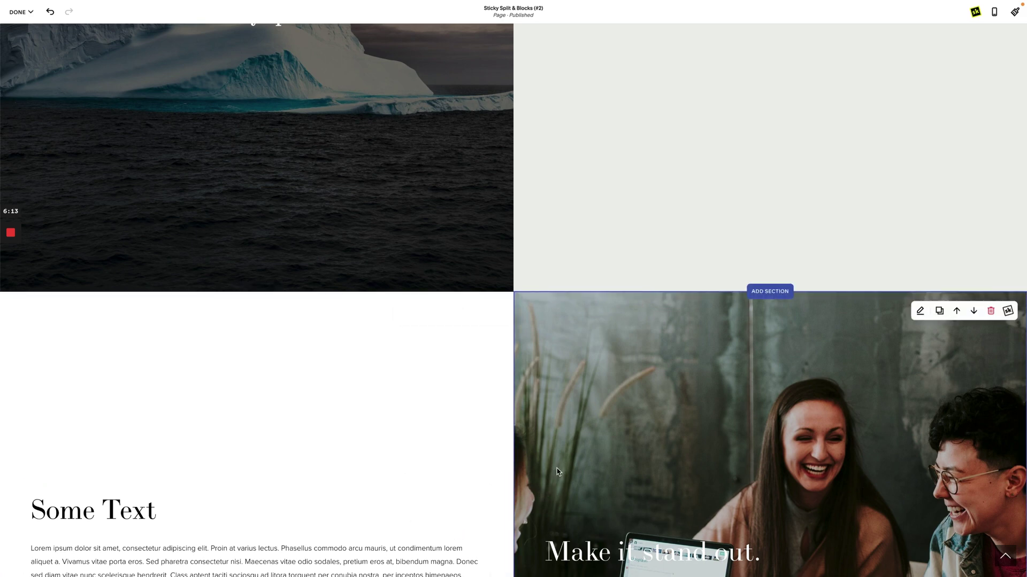
- Examine how the sticky "Make it stand out." section behaves beside "Some Text" and against "THE END" while scrolling down and back up
{"action": "scroll", "coordinate": [557, 471], "scroll_direction": "down", "scroll_amount": 5}
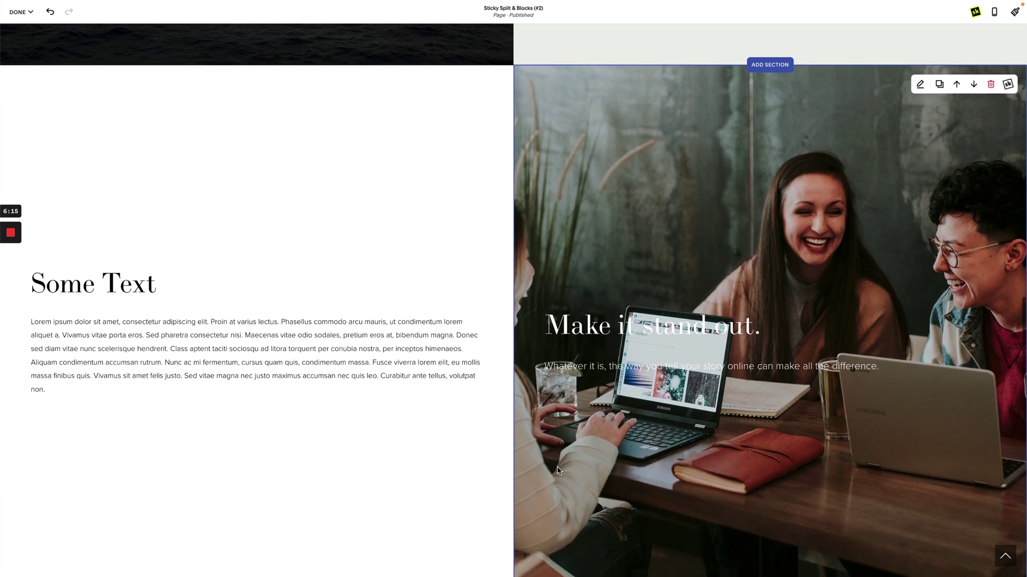
{"action": "scroll", "coordinate": [558, 472], "scroll_direction": "down", "scroll_amount": 3}
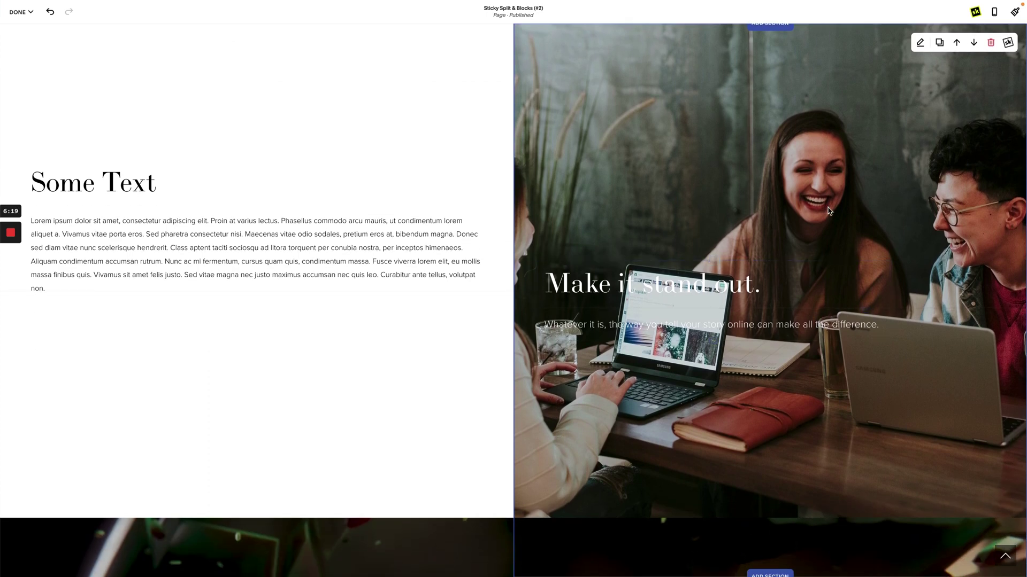
{"action": "scroll", "coordinate": [857, 251], "scroll_direction": "down", "scroll_amount": 2}
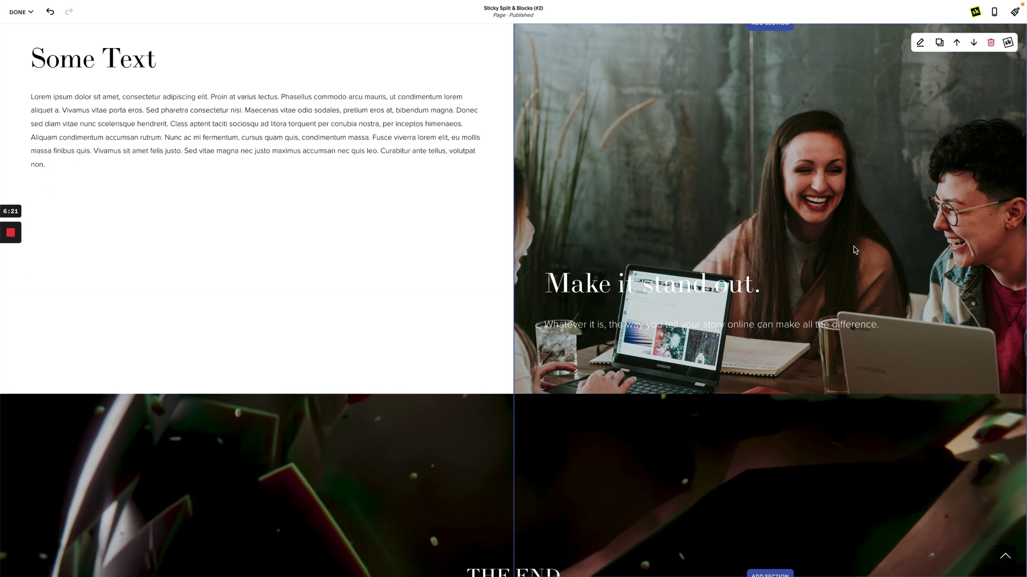
{"action": "scroll", "coordinate": [855, 250], "scroll_direction": "up", "scroll_amount": 3}
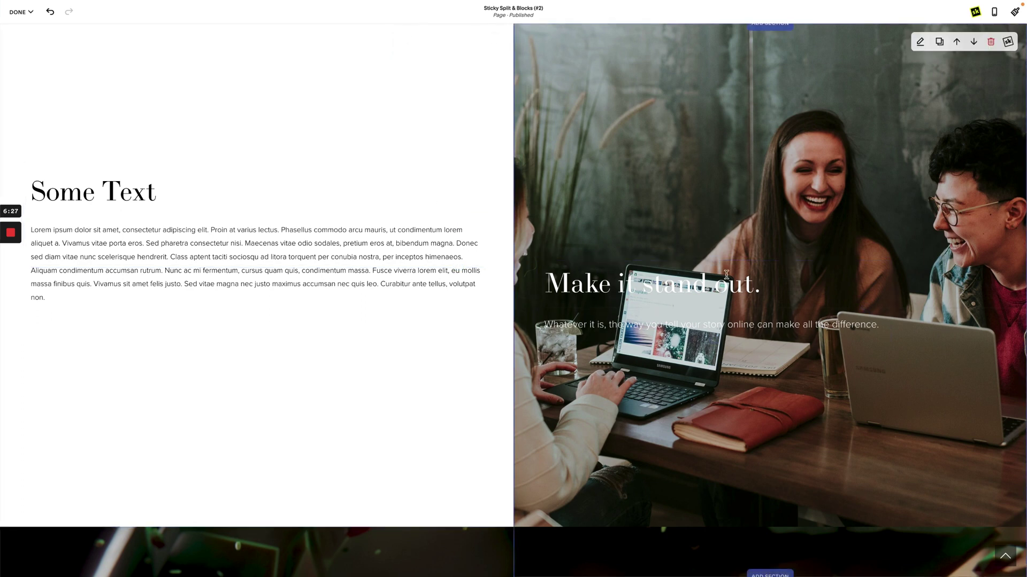
{"action": "scroll", "coordinate": [846, 153], "scroll_direction": "down", "scroll_amount": 2}
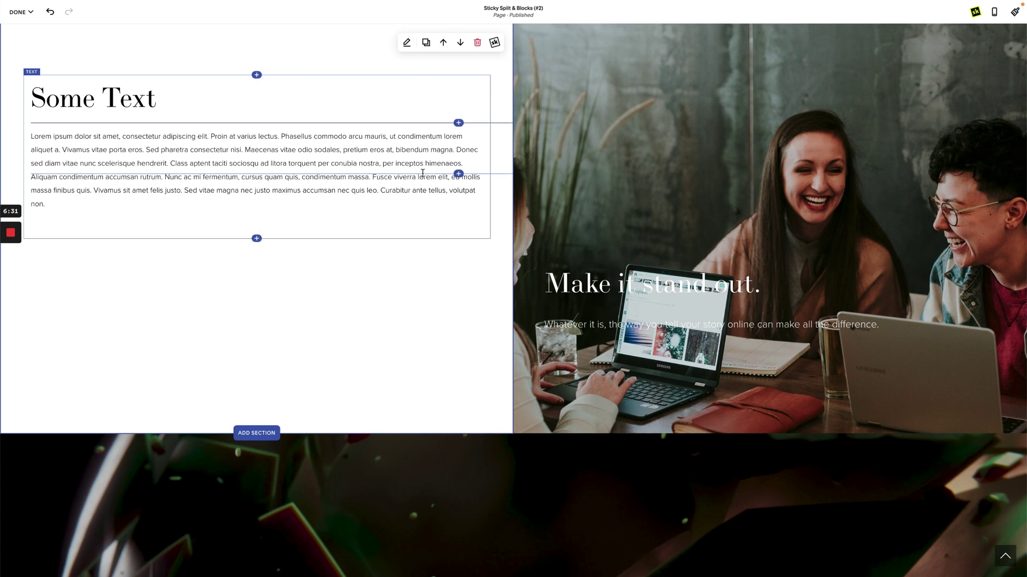
{"action": "scroll", "coordinate": [678, 215], "scroll_direction": "down", "scroll_amount": 8}
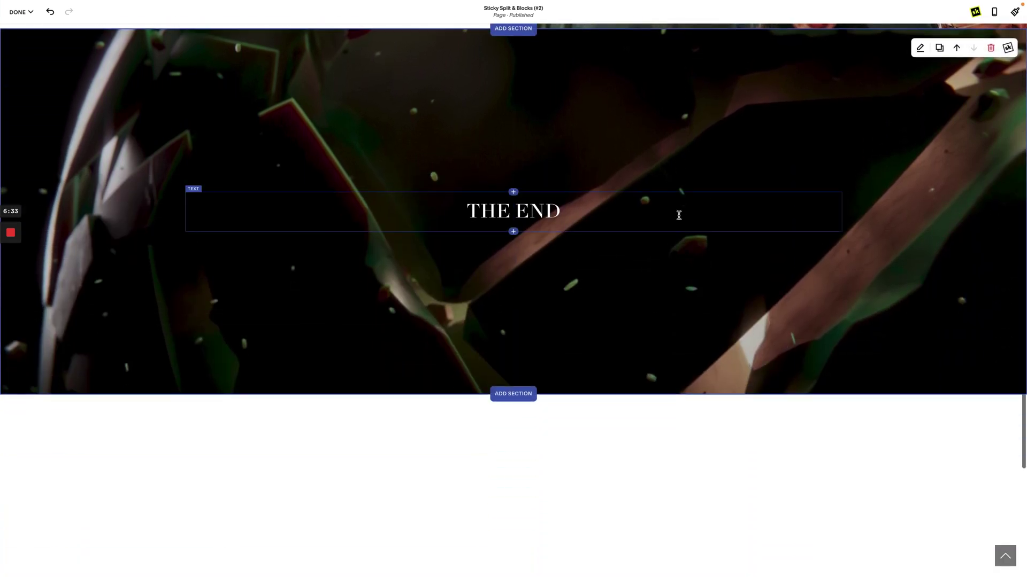
{"action": "scroll", "coordinate": [679, 215], "scroll_direction": "up", "scroll_amount": 8}
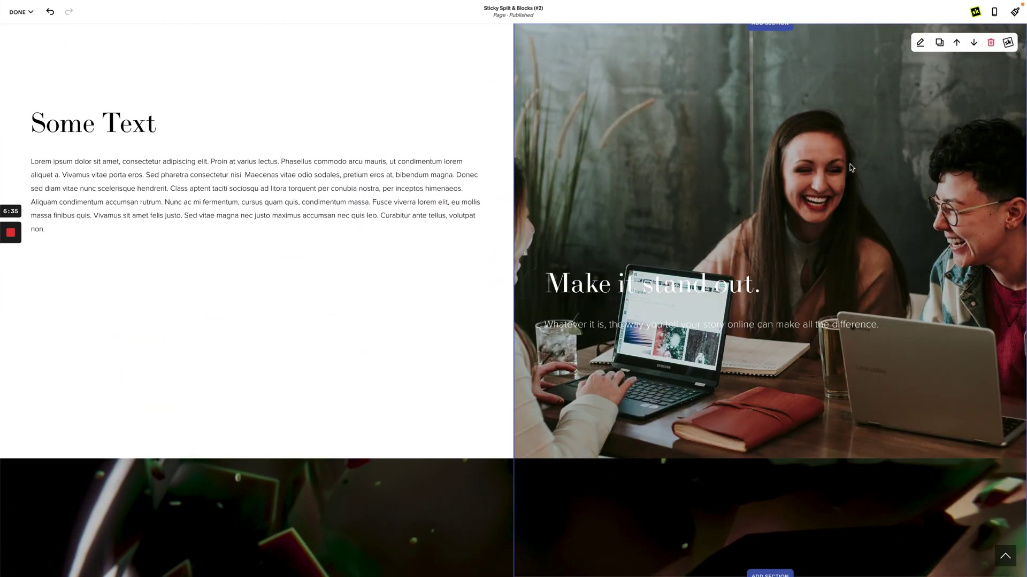
{"action": "scroll", "coordinate": [800, 223], "scroll_direction": "down", "scroll_amount": 6}
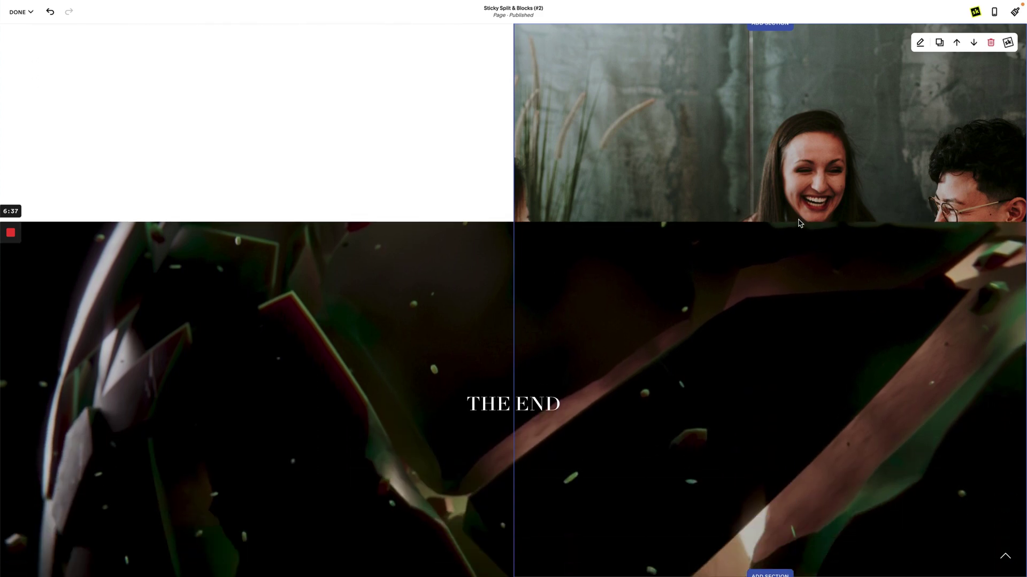
{"action": "scroll", "coordinate": [621, 430], "scroll_direction": "down", "scroll_amount": 1}
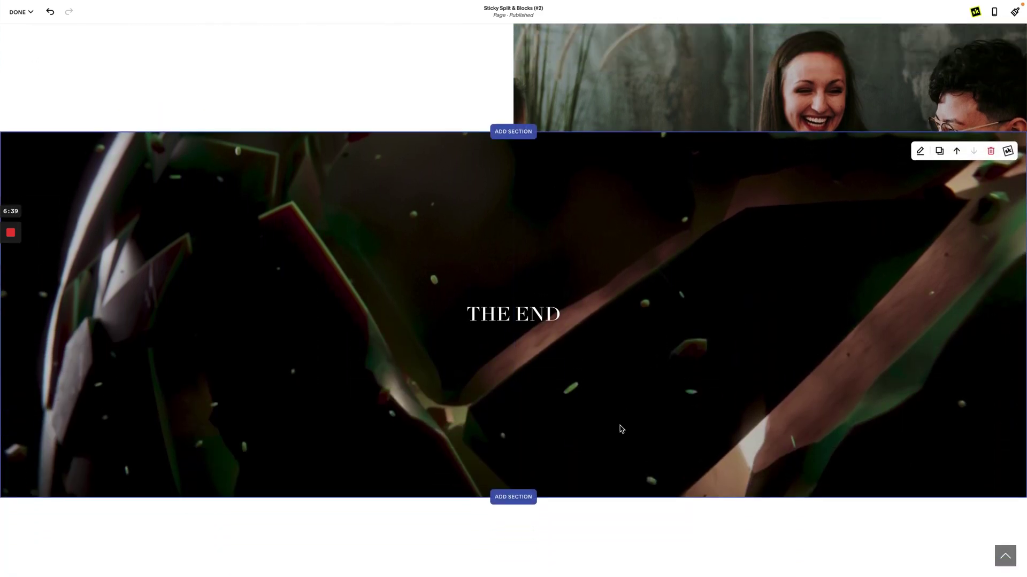
{"action": "scroll", "coordinate": [621, 429], "scroll_direction": "up", "scroll_amount": 1}
{"action": "scroll", "coordinate": [620, 429], "scroll_direction": "down", "scroll_amount": 1}
{"action": "scroll", "coordinate": [621, 429], "scroll_direction": "up", "scroll_amount": 9}
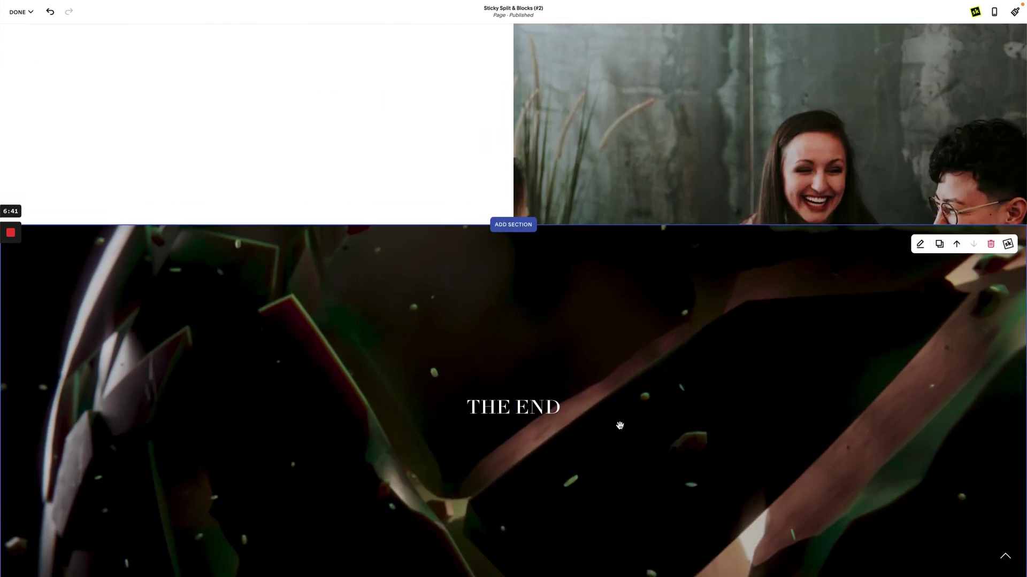
{"action": "scroll", "coordinate": [620, 425], "scroll_direction": "down", "scroll_amount": 4}
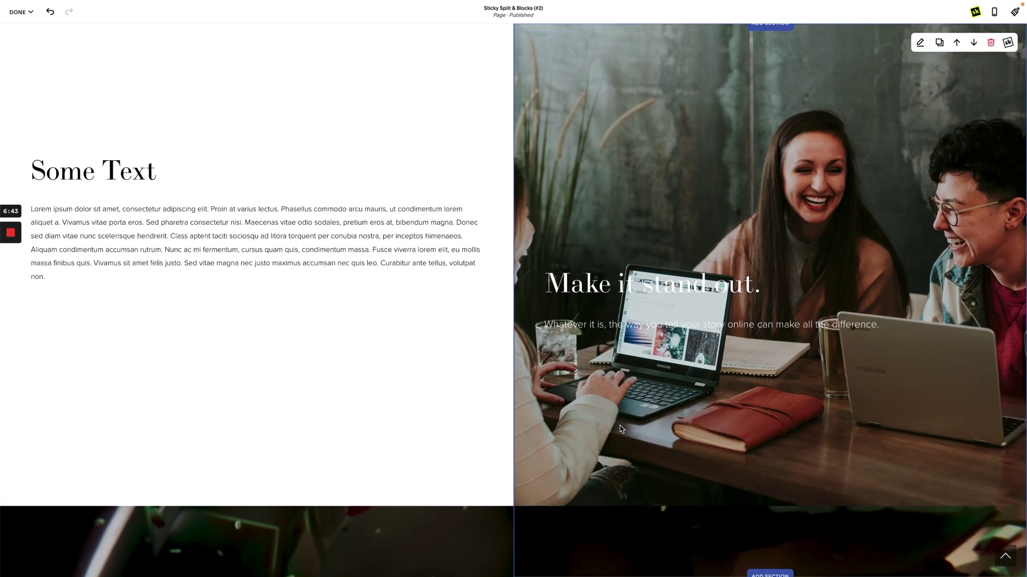
- Turn off Sticky Section on the half-width "Make it stand out." image section by setting its mode to None
{"action": "scroll", "coordinate": [449, 409], "scroll_direction": "up", "scroll_amount": 3}
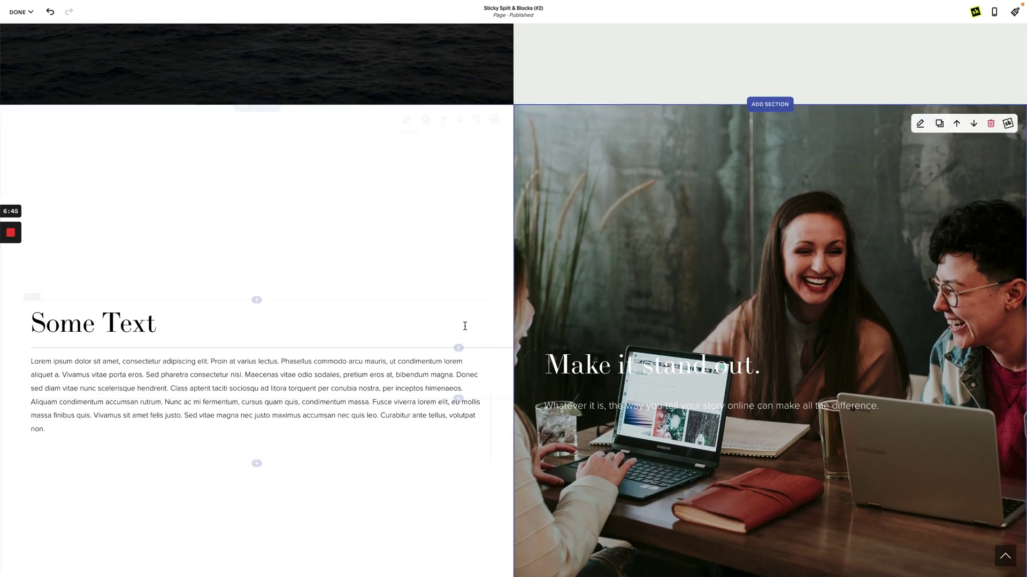
{"action": "left_click", "coordinate": [1005, 128]}
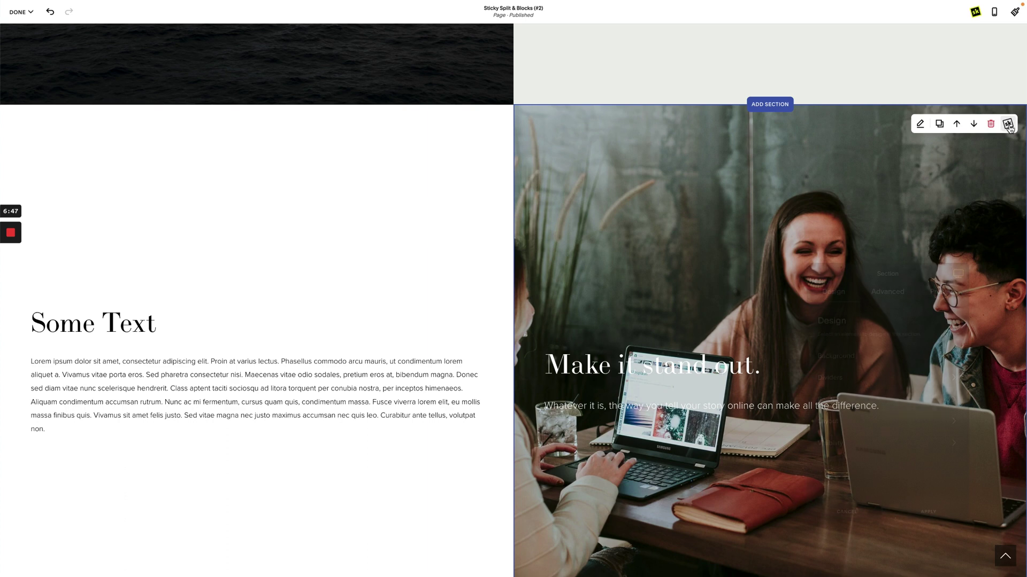
{"action": "left_click", "coordinate": [894, 299]}
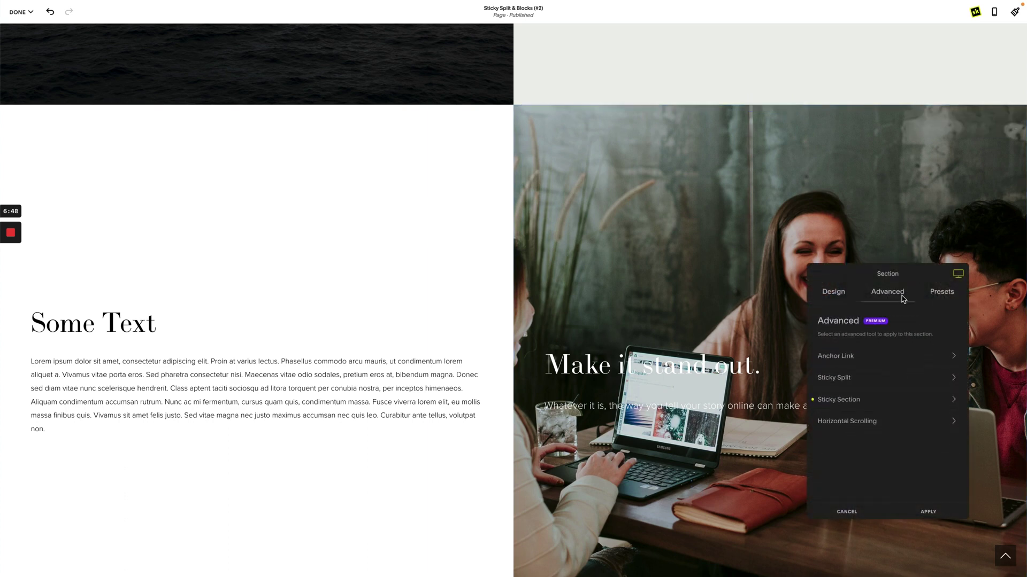
{"action": "left_click", "coordinate": [893, 406]}
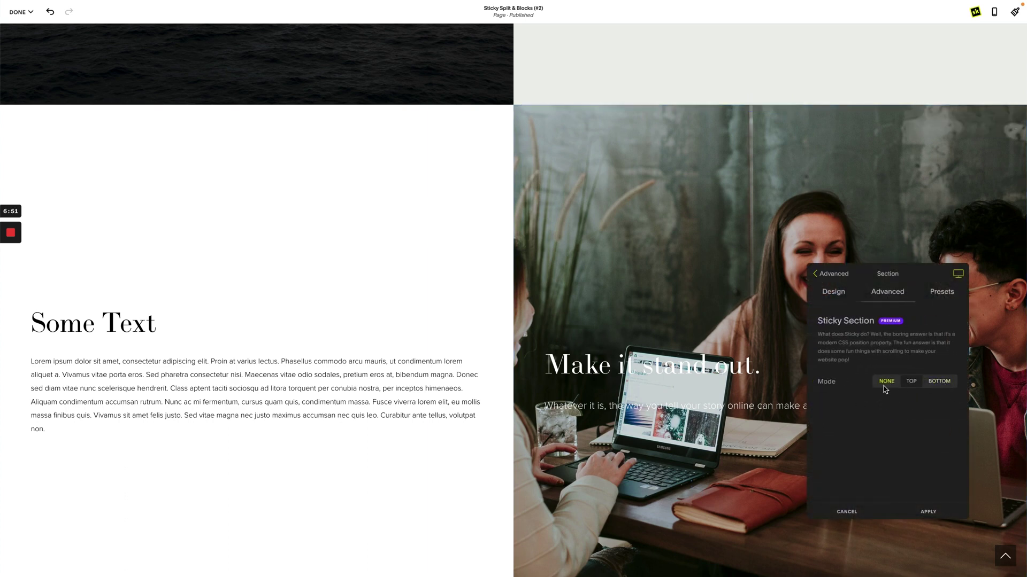
{"action": "left_click", "coordinate": [929, 512]}
- Return the half-width "Some Text" and "Make it stand out." sections to the full section width
{"action": "scroll", "coordinate": [473, 69], "scroll_direction": "down", "scroll_amount": 2}
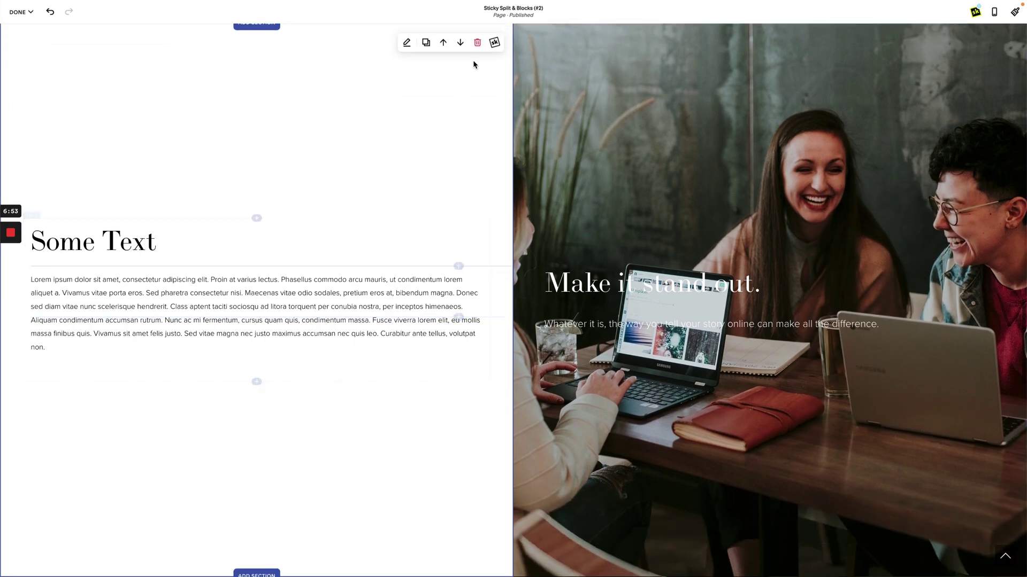
{"action": "left_click", "coordinate": [494, 42]}
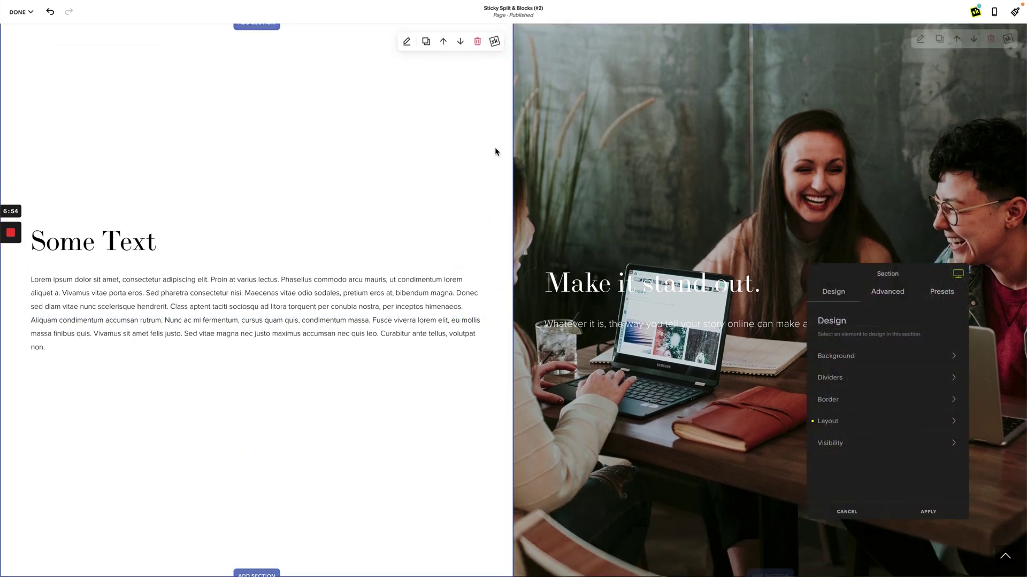
{"action": "left_click", "coordinate": [894, 425]}
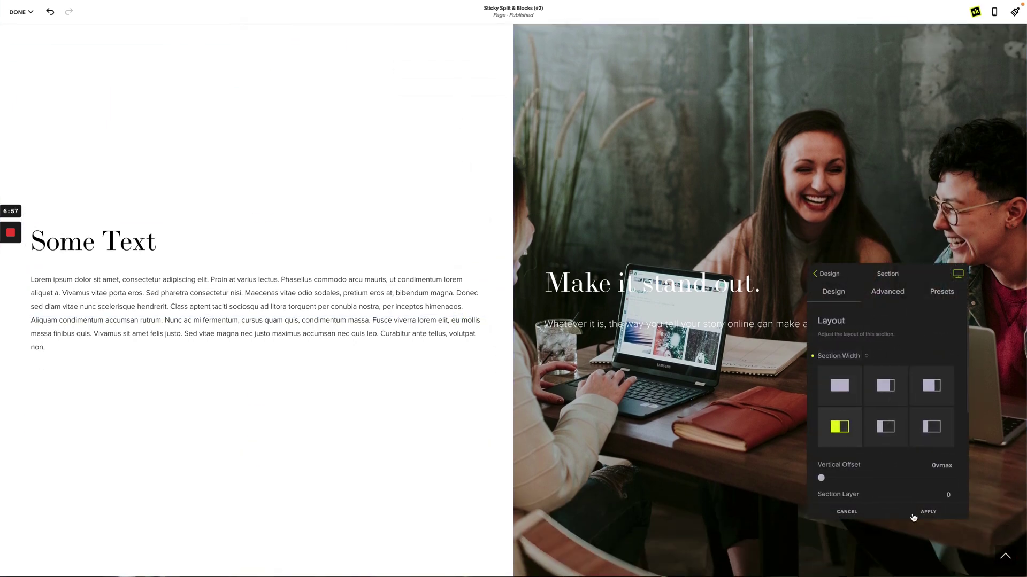
{"action": "left_click", "coordinate": [837, 386]}
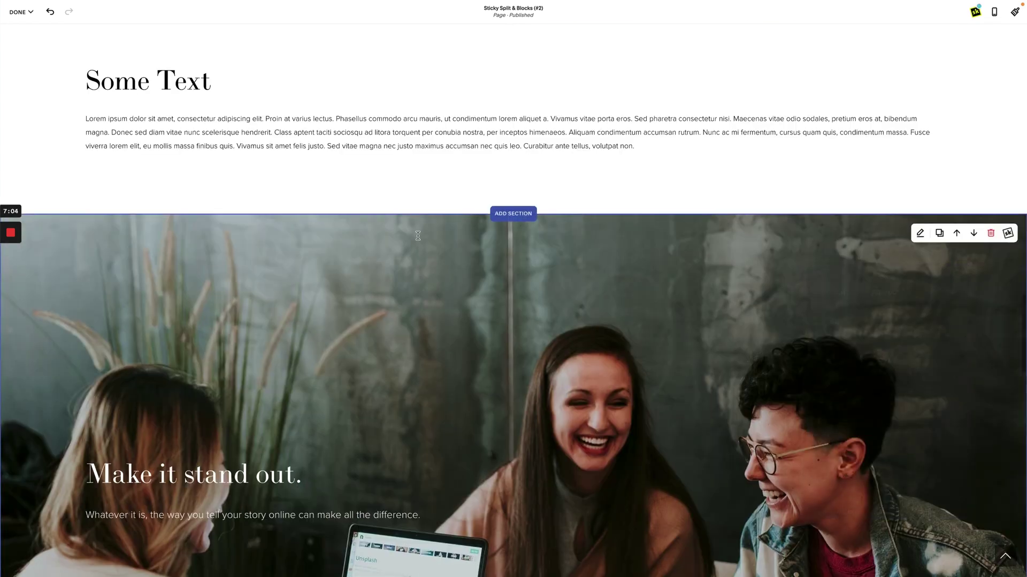
- Set the section height of the full-width "Some Text" section to L
{"action": "scroll", "coordinate": [346, 323], "scroll_direction": "up", "scroll_amount": 5}
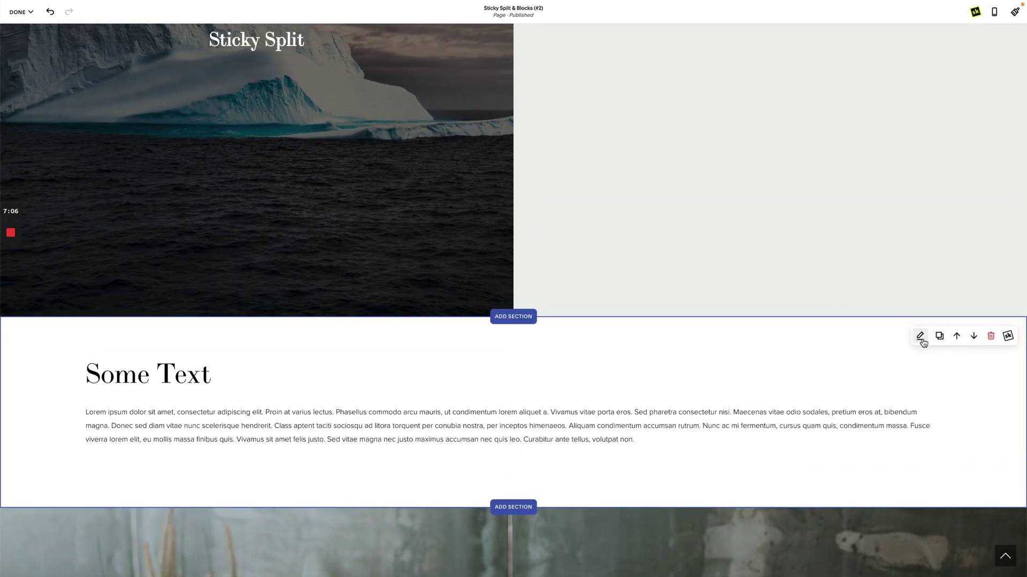
{"action": "left_click", "coordinate": [921, 337]}
{"action": "left_click", "coordinate": [875, 361]}
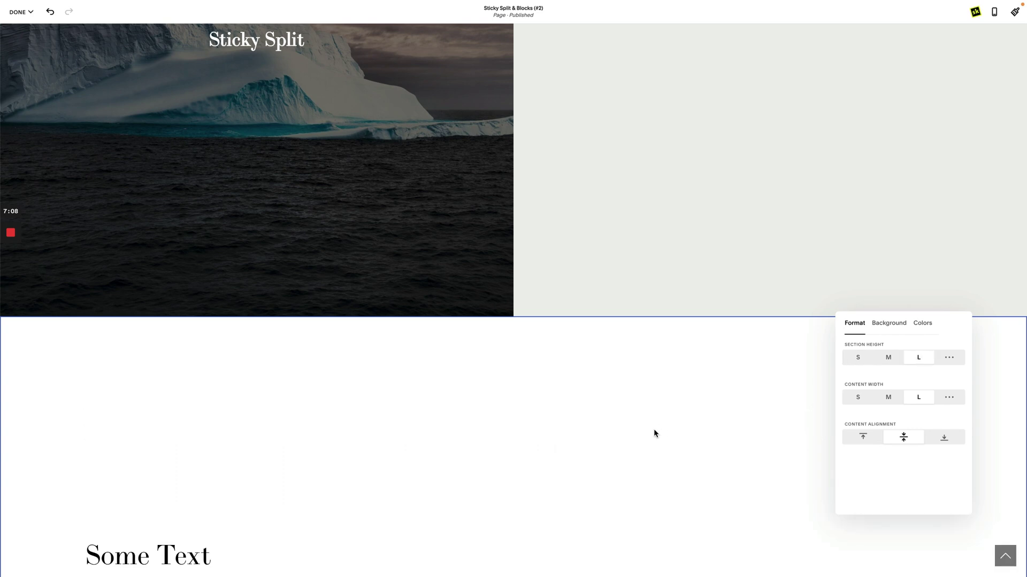
{"action": "left_click", "coordinate": [654, 429]}
- Make the "Some Text" text block sticky using Sticky Block with mode Top
{"action": "scroll", "coordinate": [653, 429], "scroll_direction": "down", "scroll_amount": 5}
{"action": "left_click", "coordinate": [408, 356]}
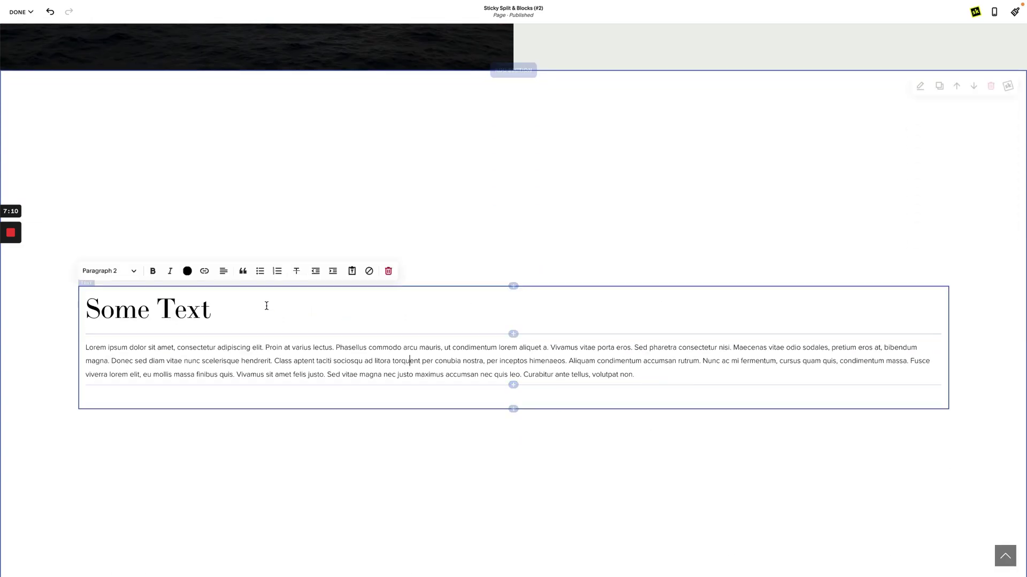
{"action": "left_click", "coordinate": [410, 271]}
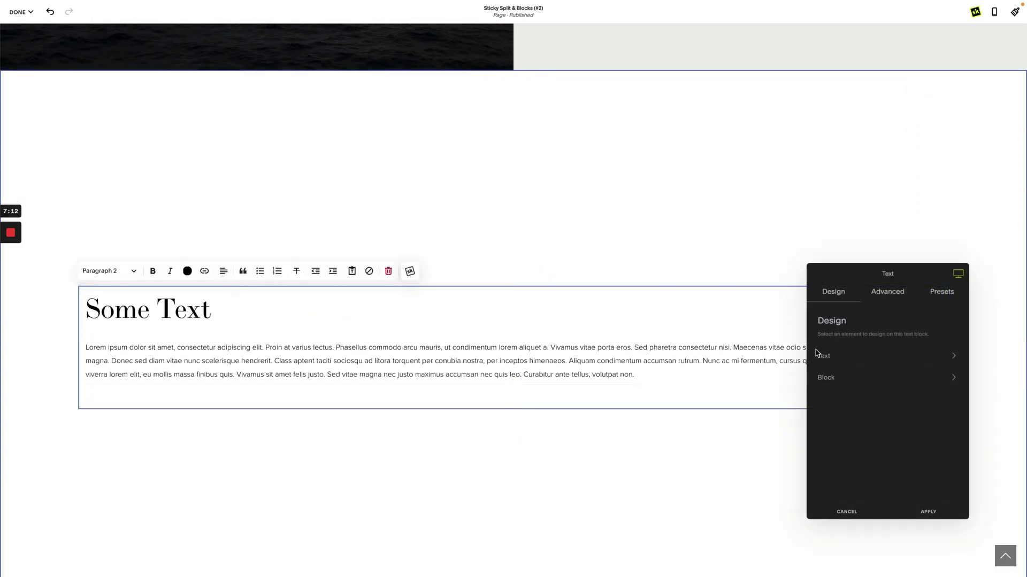
{"action": "left_click", "coordinate": [872, 380]}
{"action": "left_click", "coordinate": [889, 293]}
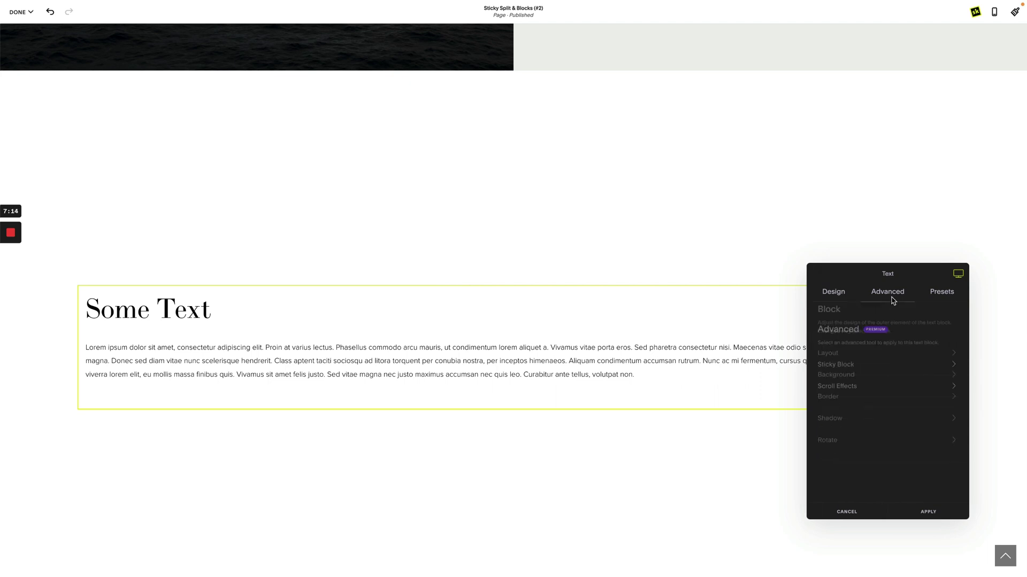
{"action": "left_click", "coordinate": [892, 359]}
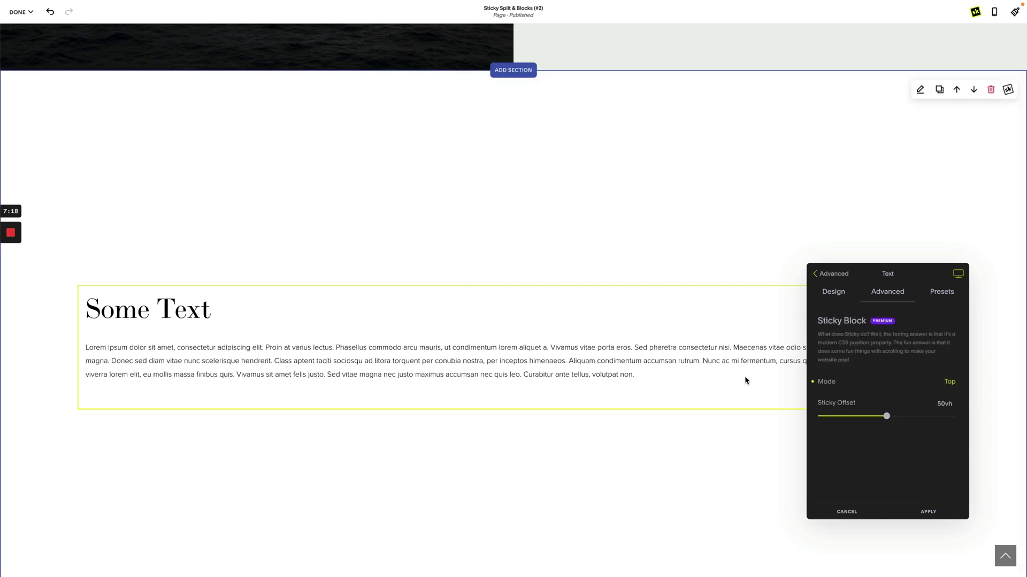
- Examine how the sticky "Some Text" block moves within its section while scrolling down and back up
{"action": "scroll", "coordinate": [632, 458], "scroll_direction": "down", "scroll_amount": 5}
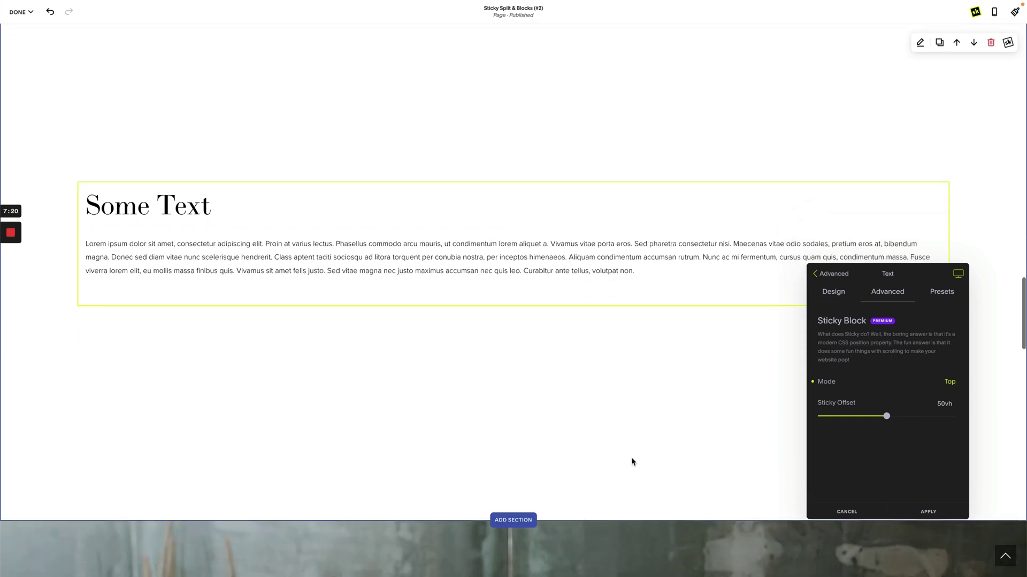
{"action": "scroll", "coordinate": [631, 457], "scroll_direction": "up", "scroll_amount": 6}
{"action": "scroll", "coordinate": [630, 459], "scroll_direction": "down", "scroll_amount": 1}
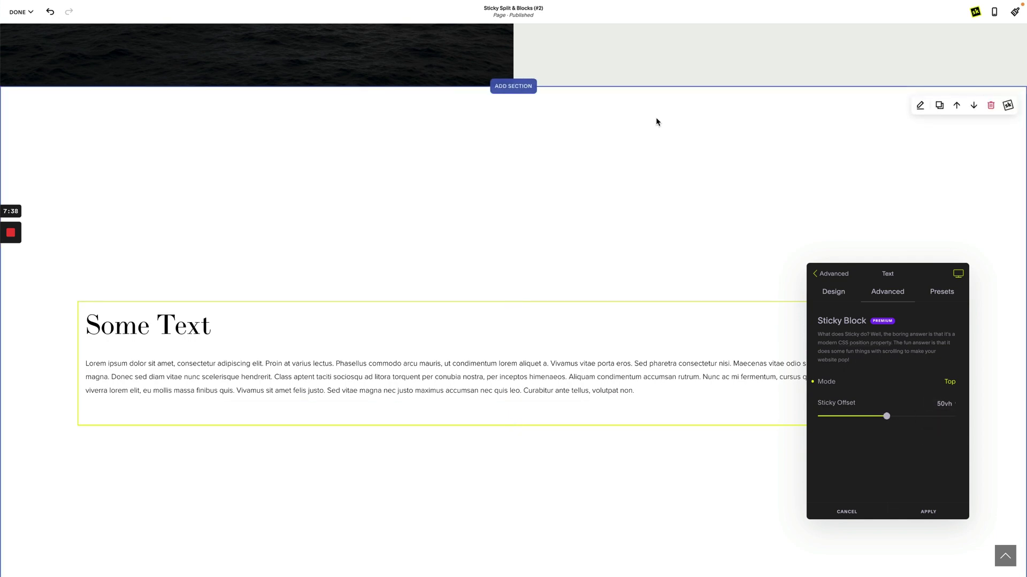
{"action": "scroll", "coordinate": [614, 494], "scroll_direction": "down", "scroll_amount": 1}
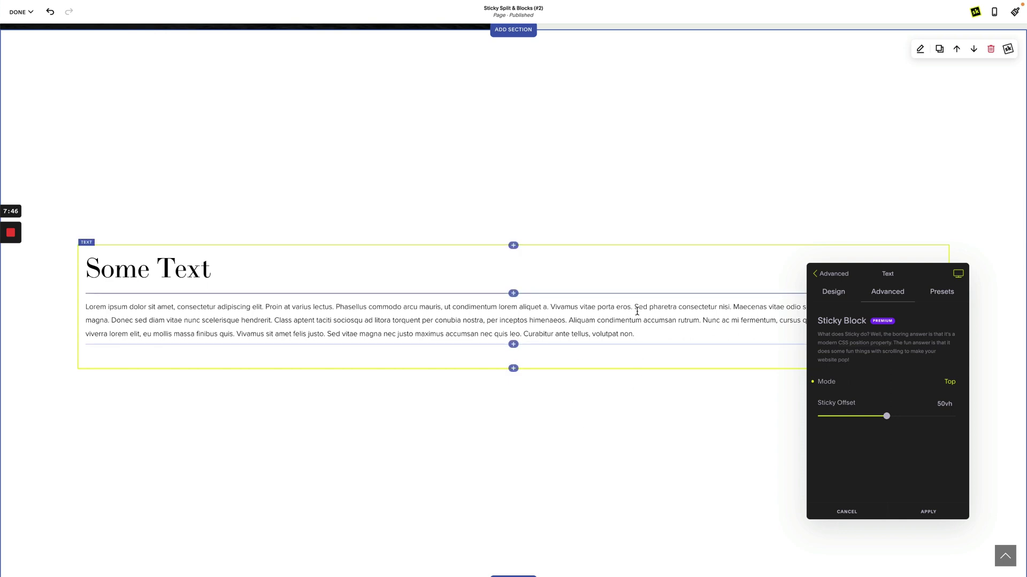
{"action": "scroll", "coordinate": [619, 359], "scroll_direction": "down", "scroll_amount": 2}
{"action": "scroll", "coordinate": [621, 361], "scroll_direction": "up", "scroll_amount": 3}
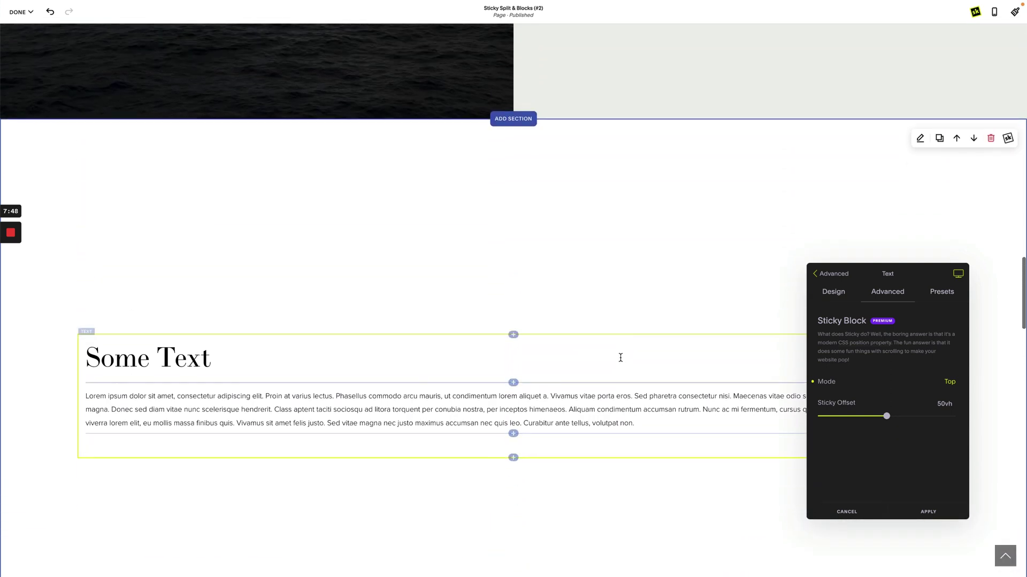
{"action": "scroll", "coordinate": [620, 361], "scroll_direction": "down", "scroll_amount": 2}
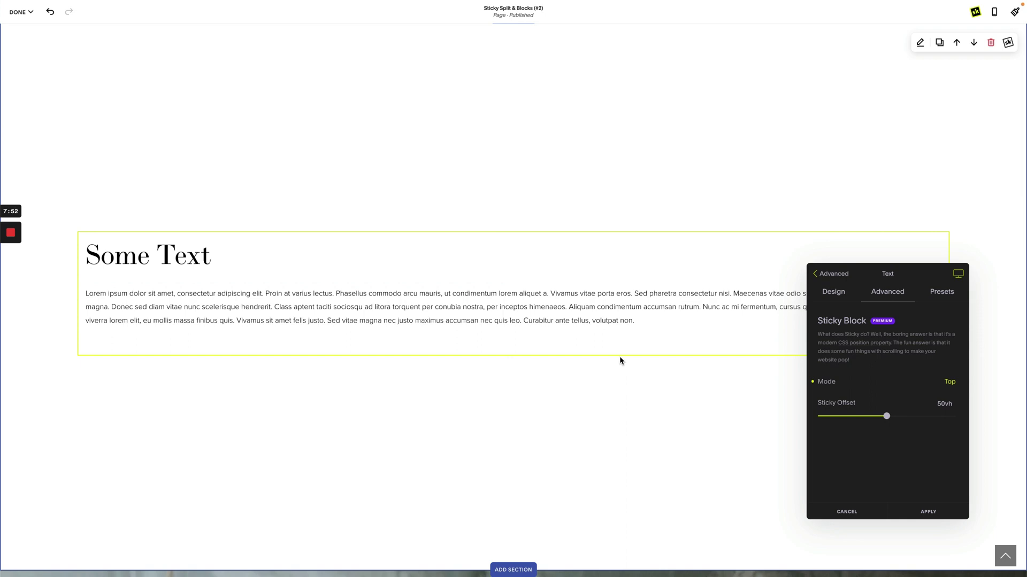
- Apply the pending Sticky Block changes and add a Spacer block directly below the "Some Text" block
{"action": "left_click", "coordinate": [512, 355]}
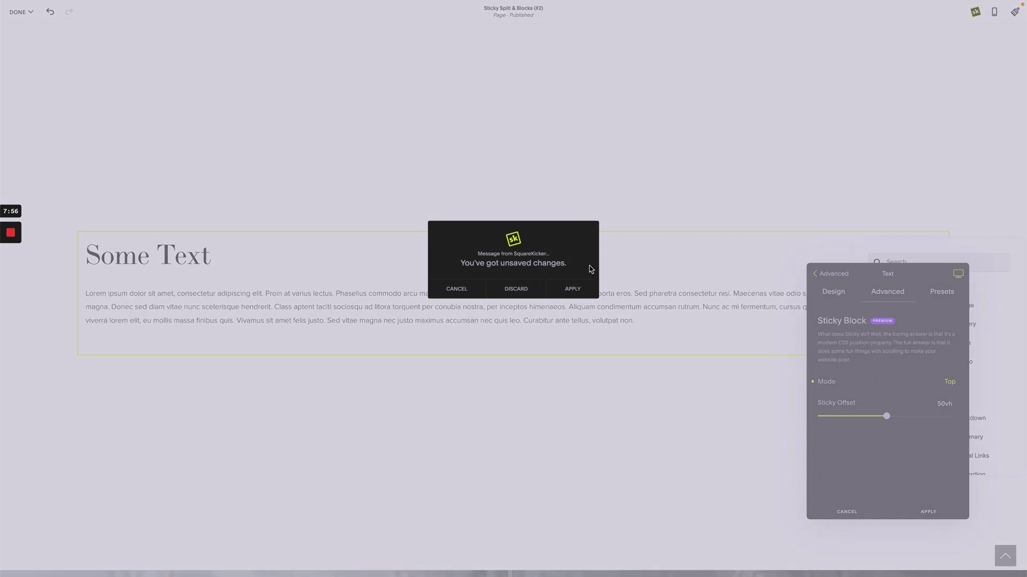
{"action": "left_click", "coordinate": [566, 293]}
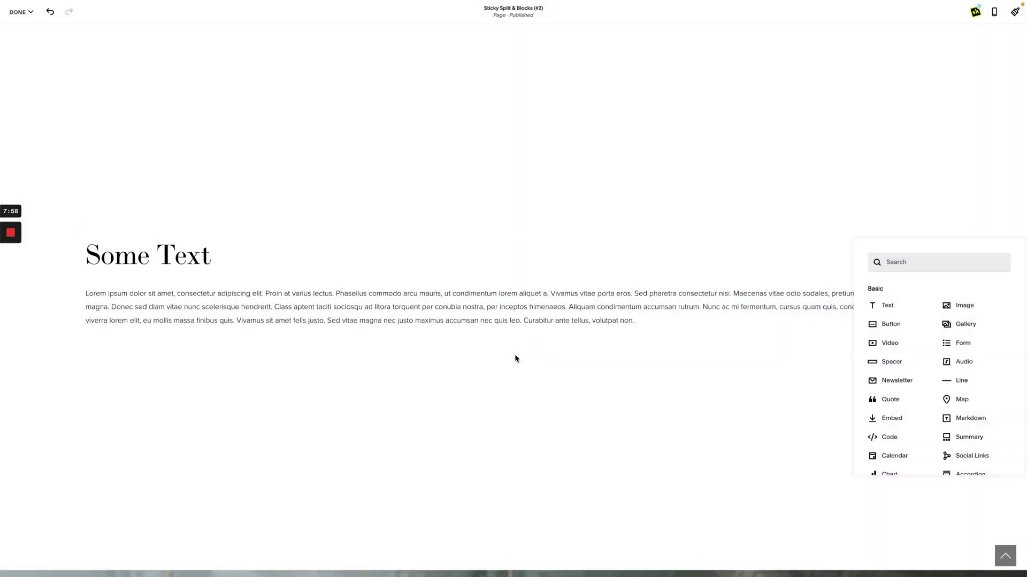
{"action": "left_click", "coordinate": [513, 355]}
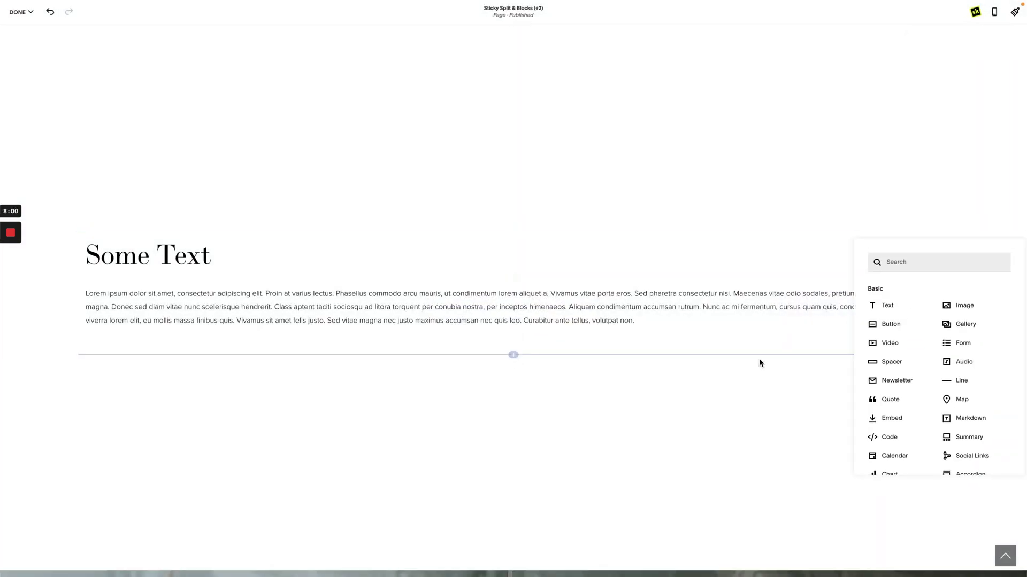
{"action": "left_click", "coordinate": [884, 362]}
- Stretch the spacer below the "Some Text" block downward to make the section much taller
{"action": "scroll", "coordinate": [553, 468], "scroll_direction": "down", "scroll_amount": 3}
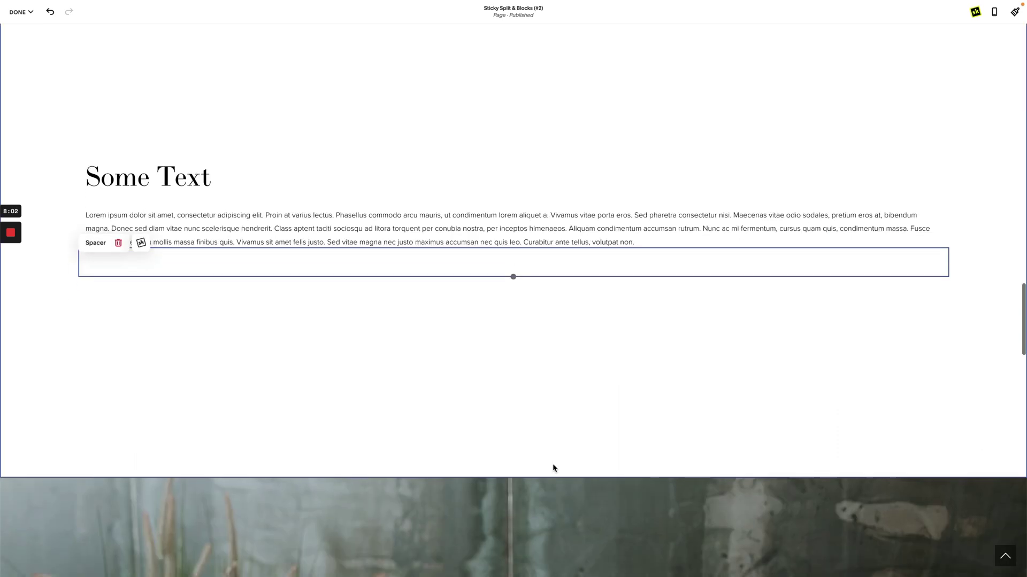
{"action": "left_click_drag", "start_coordinate": [513, 205], "coordinate": [518, 509]}
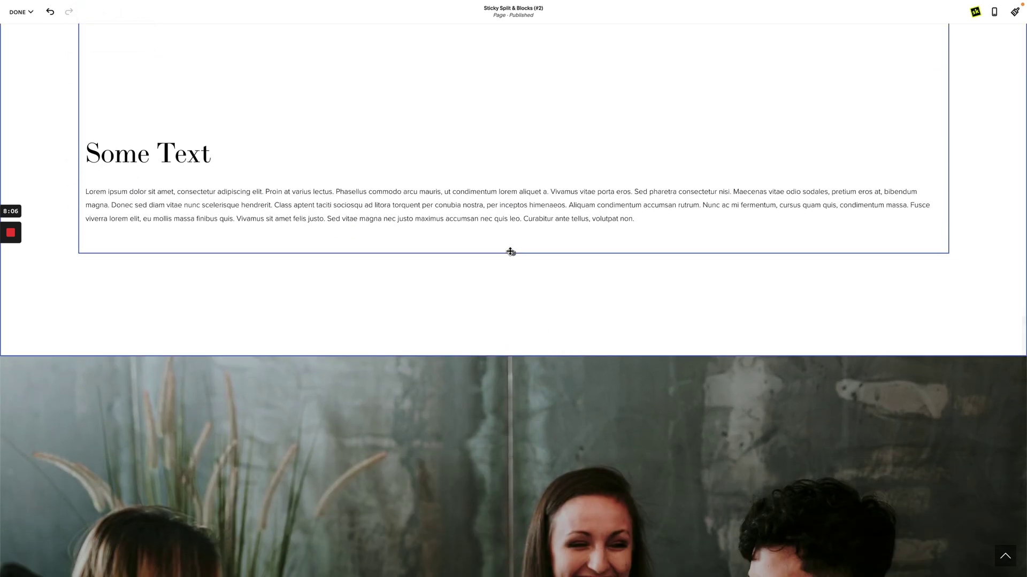
{"action": "left_click_drag", "start_coordinate": [511, 252], "coordinate": [513, 541]}
{"action": "left_click_drag", "start_coordinate": [568, 471], "coordinate": [561, 470]}
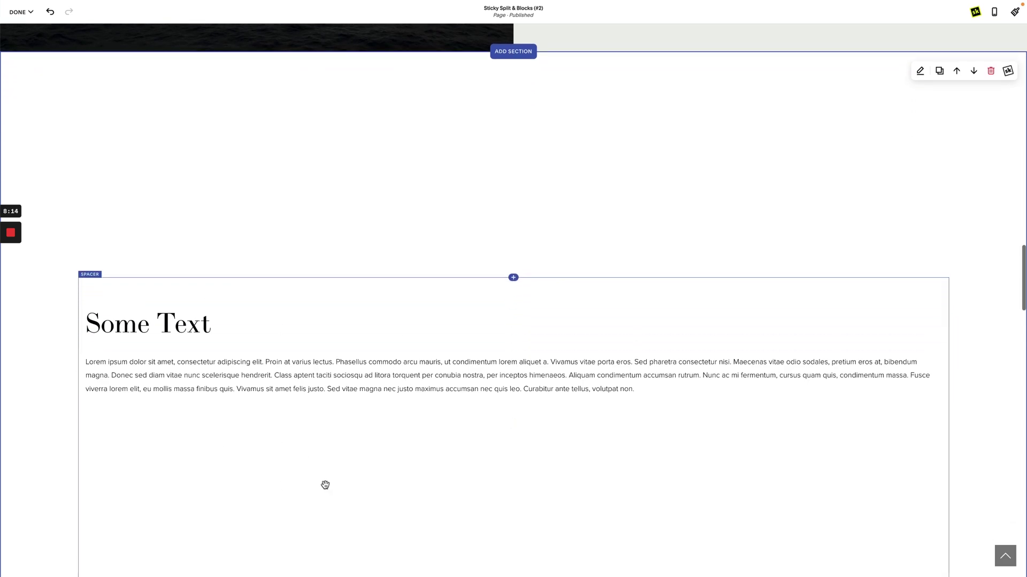
- Examine how the sticky "Some Text" block behaves along the tall spacer and at the section's end while scrolling
{"action": "scroll", "coordinate": [353, 421], "scroll_direction": "down", "scroll_amount": 5}
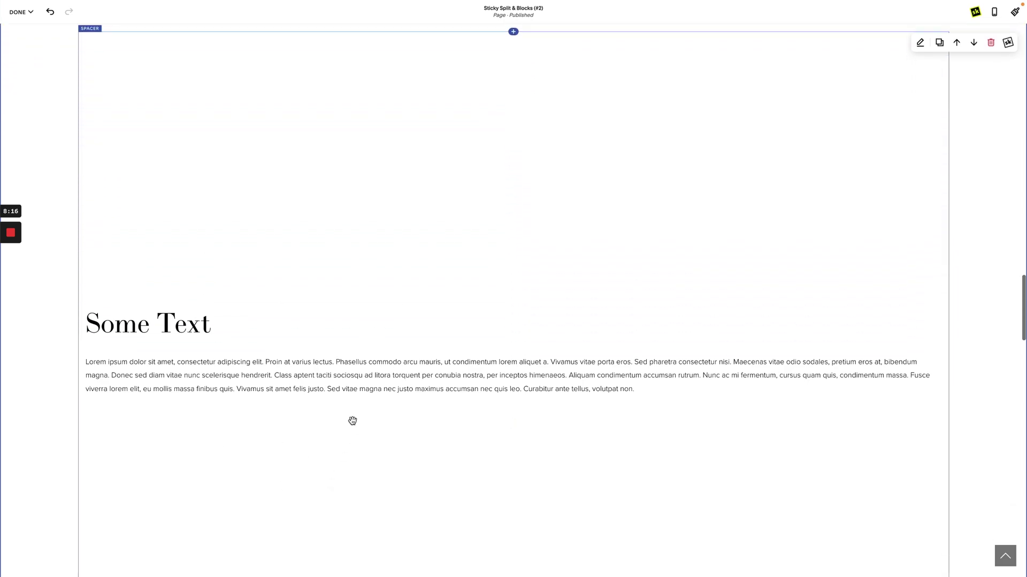
{"action": "scroll", "coordinate": [352, 421], "scroll_direction": "down", "scroll_amount": 2}
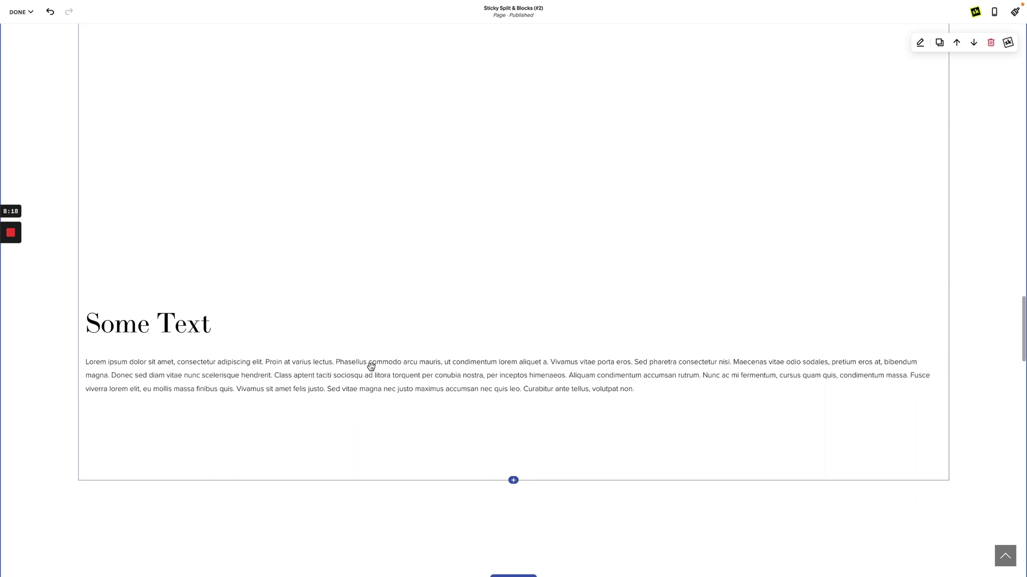
{"action": "scroll", "coordinate": [385, 362], "scroll_direction": "down", "scroll_amount": 5}
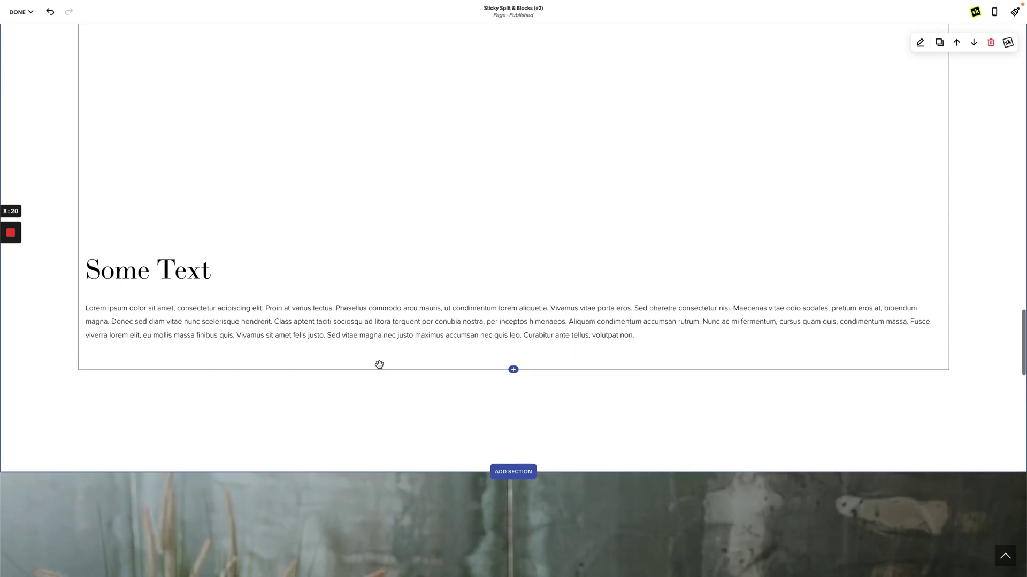
{"action": "scroll", "coordinate": [379, 368], "scroll_direction": "down", "scroll_amount": 2}
{"action": "scroll", "coordinate": [379, 368], "scroll_direction": "up", "scroll_amount": 5}
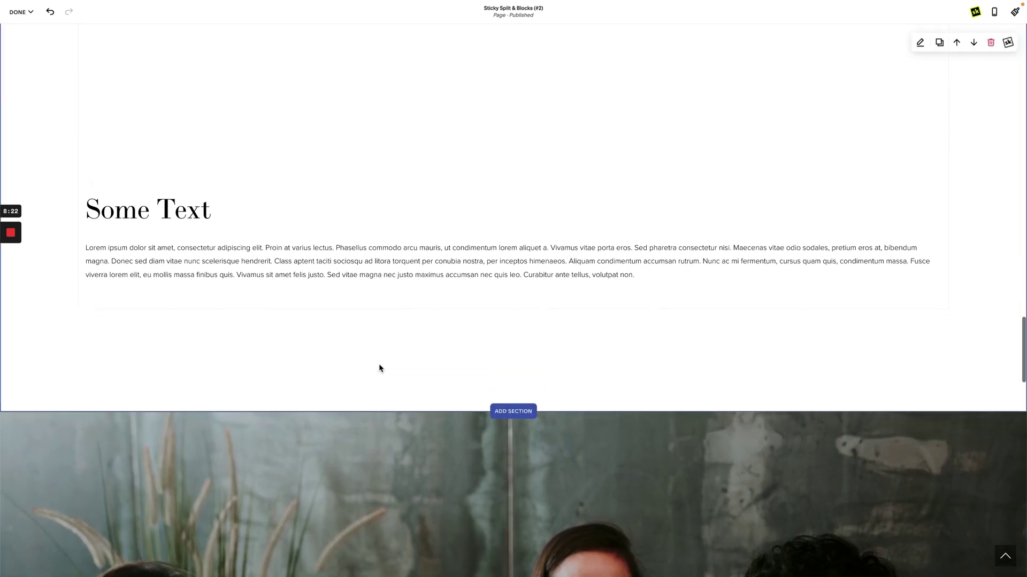
{"action": "scroll", "coordinate": [378, 364], "scroll_direction": "up", "scroll_amount": 4}
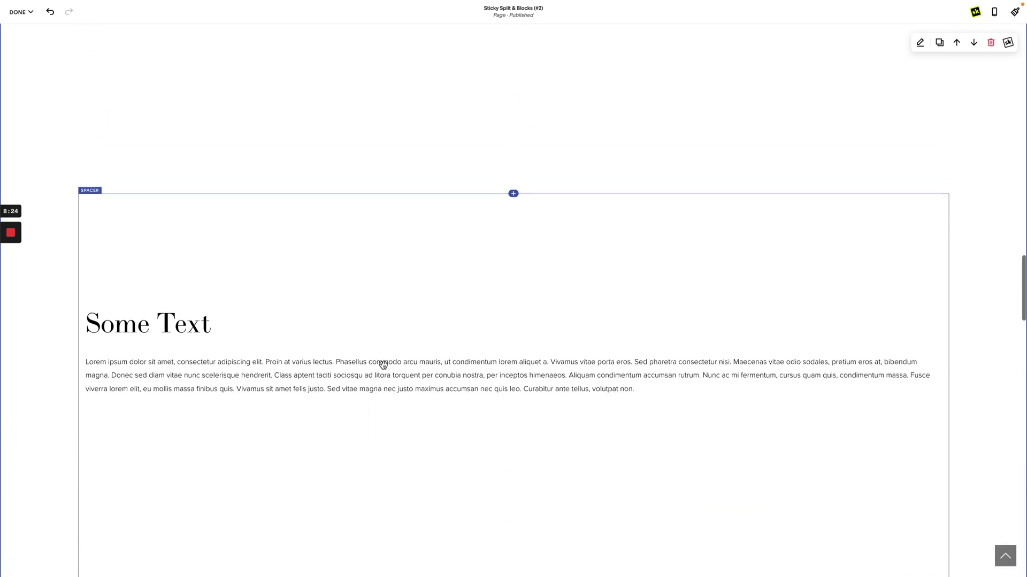
- Set the Sticky Offset of the top-sticky "Some Text" block to 0vh
{"action": "left_click", "coordinate": [348, 389]}
{"action": "left_click", "coordinate": [409, 286]}
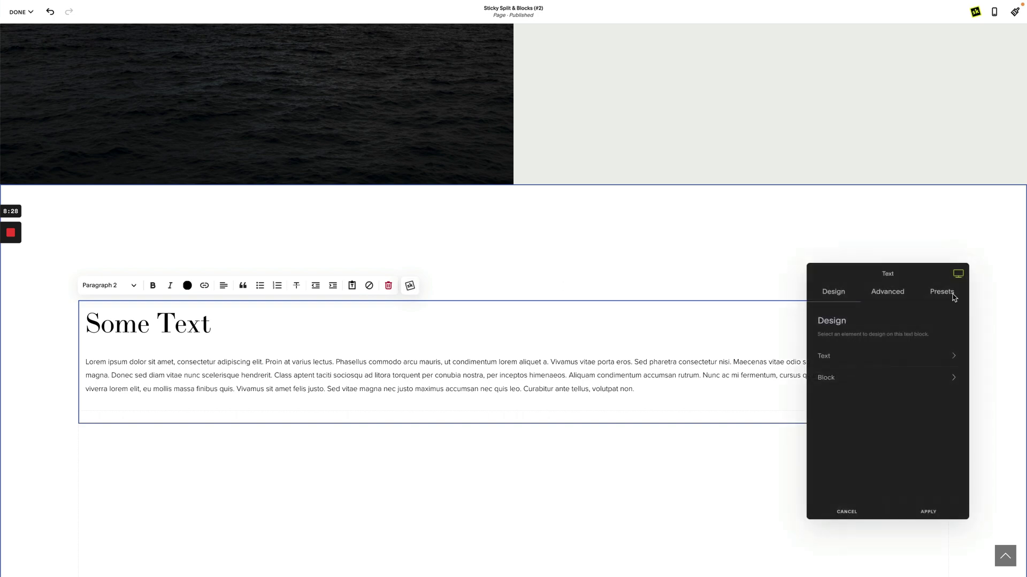
{"action": "left_click", "coordinate": [893, 293]}
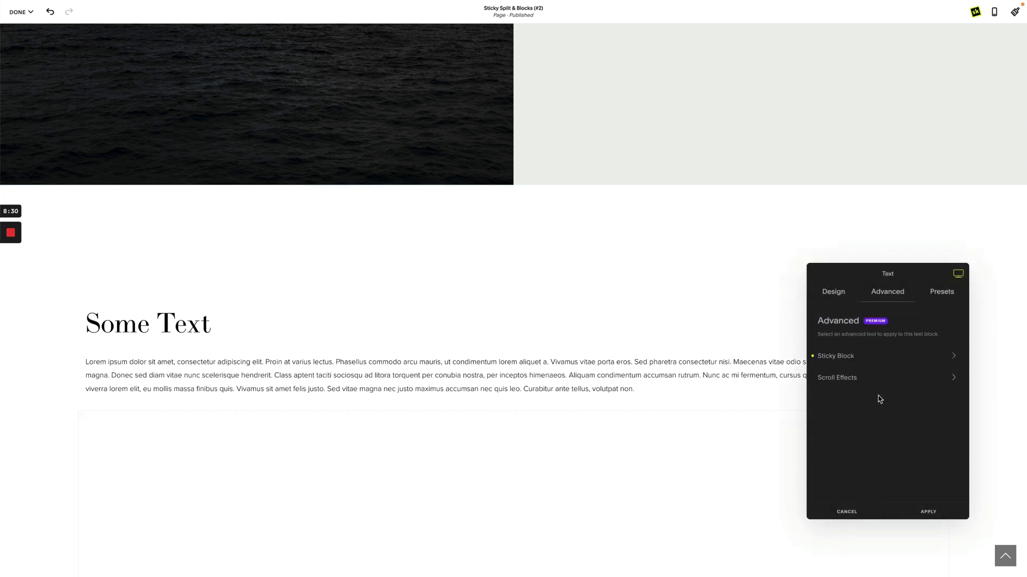
{"action": "left_click", "coordinate": [893, 357]}
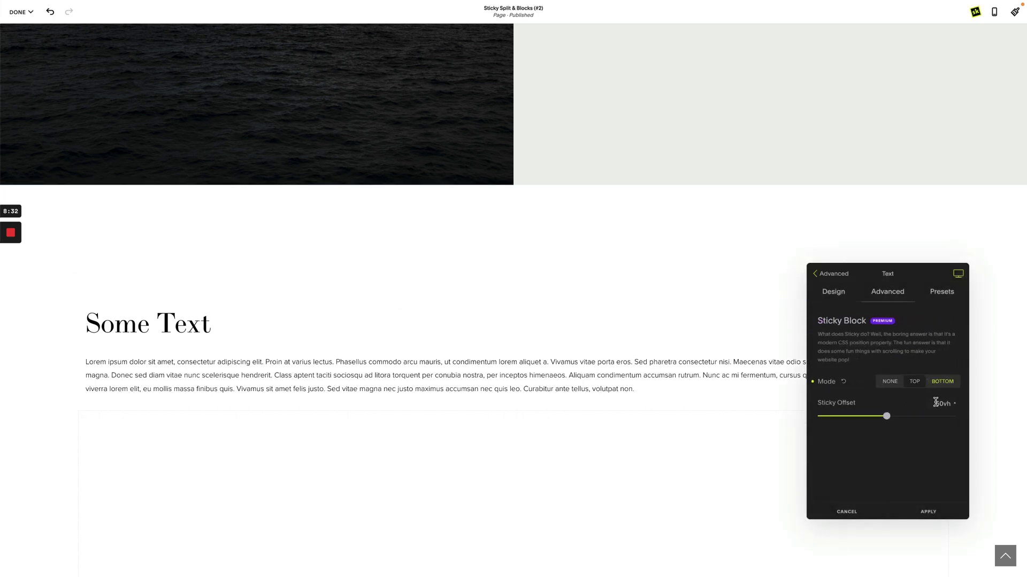
{"action": "left_click_drag", "start_coordinate": [887, 420], "coordinate": [828, 420]}
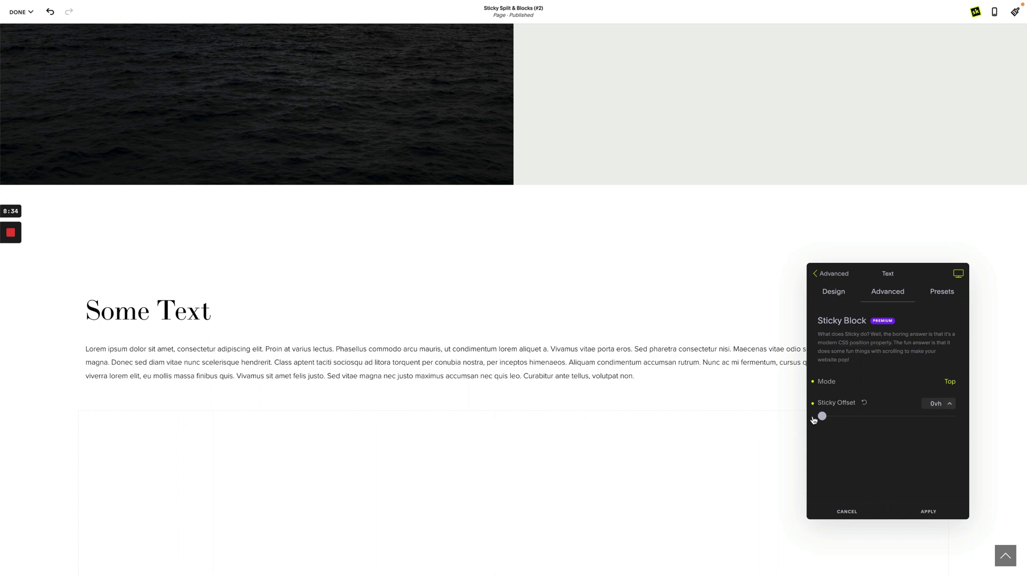
{"action": "left_click", "coordinate": [557, 415]}
- Check where the "Some Text" block sticks with the 0vh offset while scrolling through its section to the image below
{"action": "scroll", "coordinate": [557, 415], "scroll_direction": "down", "scroll_amount": 5}
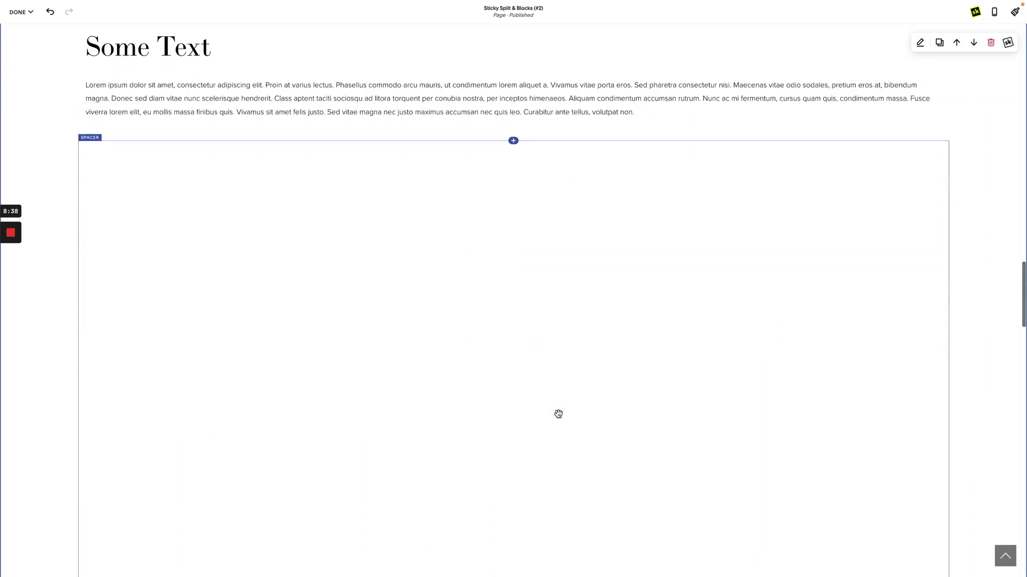
{"action": "scroll", "coordinate": [557, 414], "scroll_direction": "down", "scroll_amount": 1}
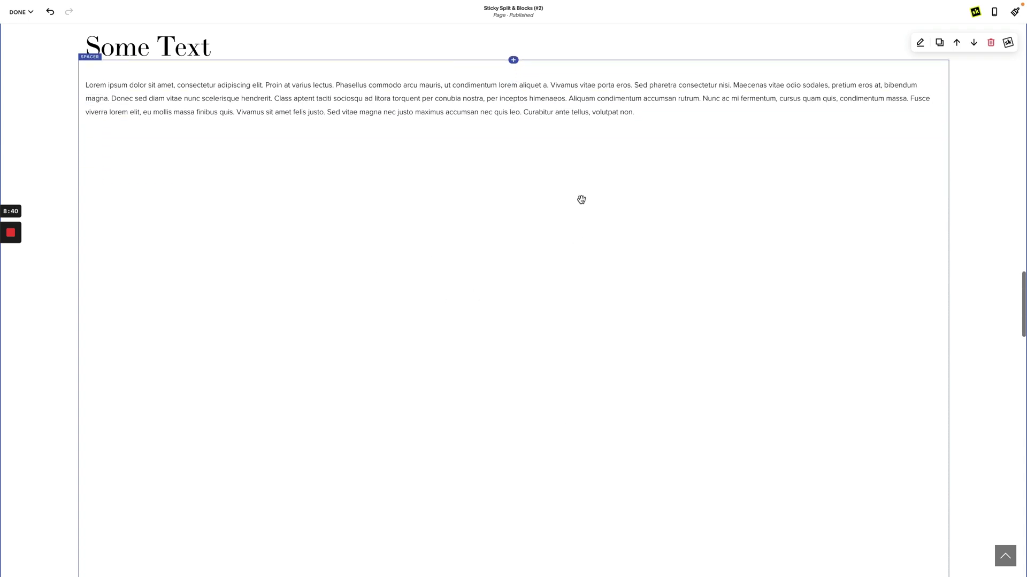
{"action": "scroll", "coordinate": [559, 315], "scroll_direction": "down", "scroll_amount": 7}
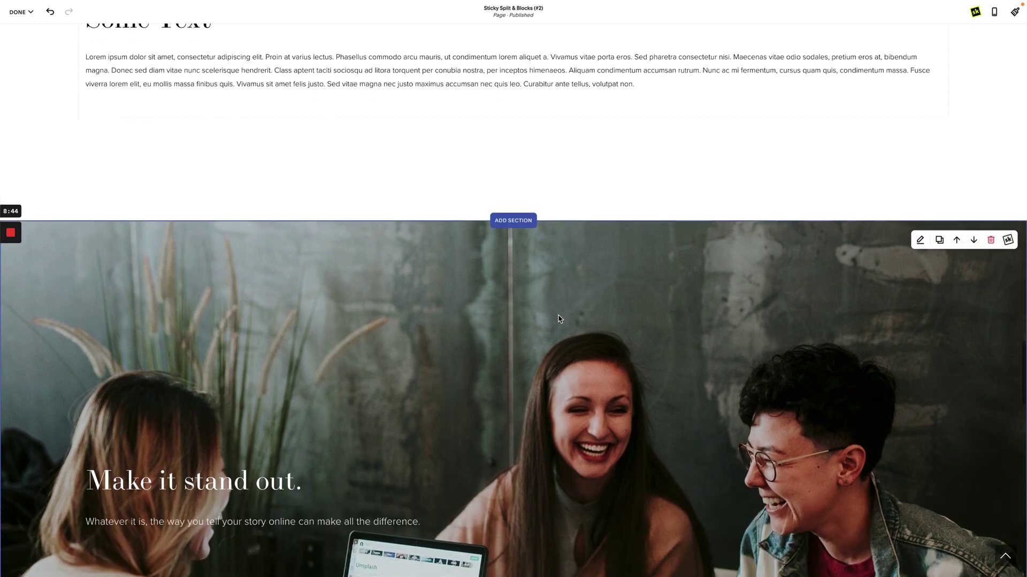
{"action": "scroll", "coordinate": [557, 318], "scroll_direction": "up", "scroll_amount": 6}
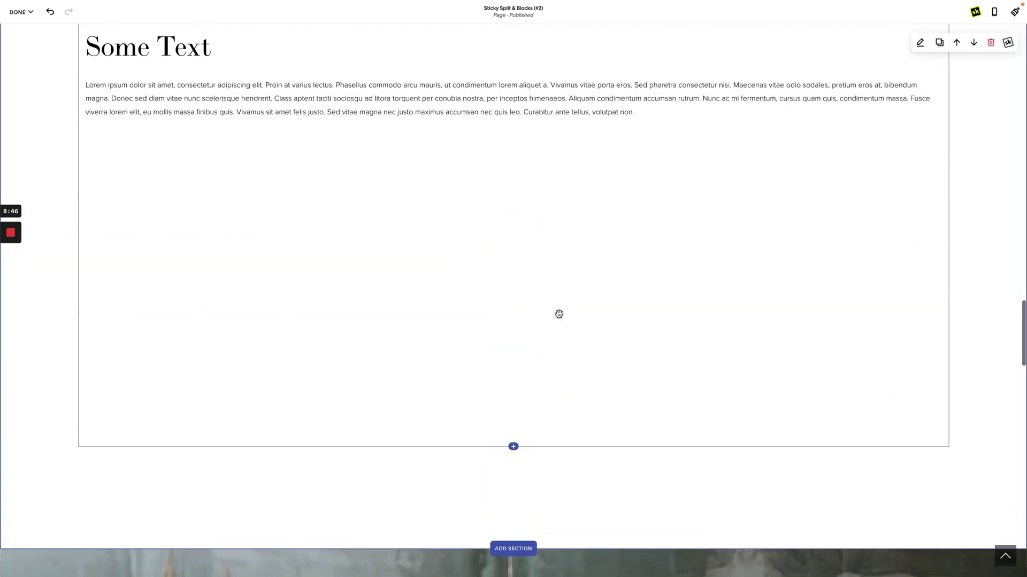